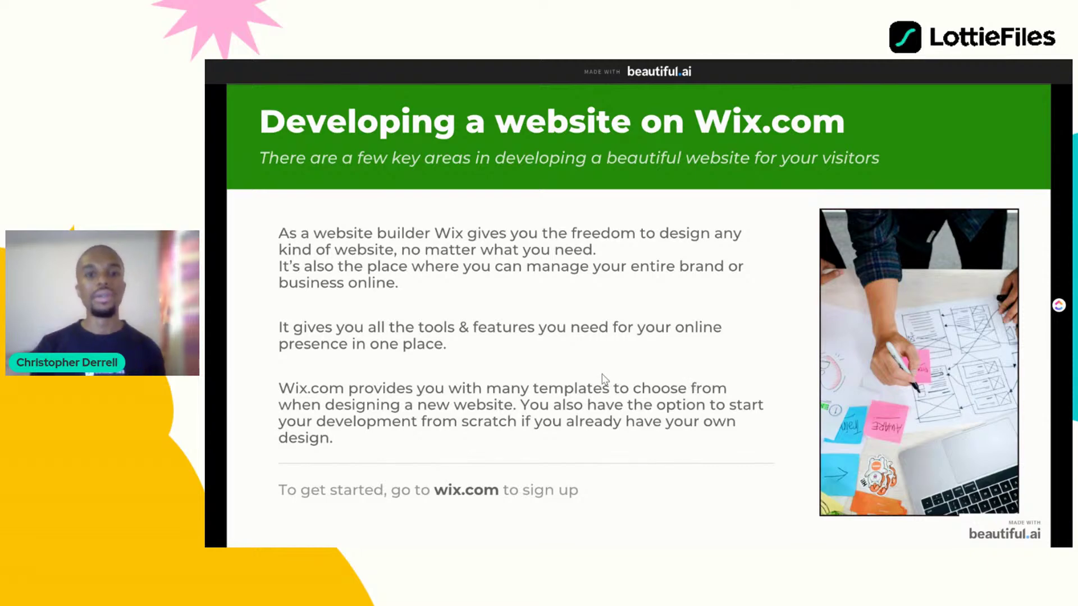
key("Right")
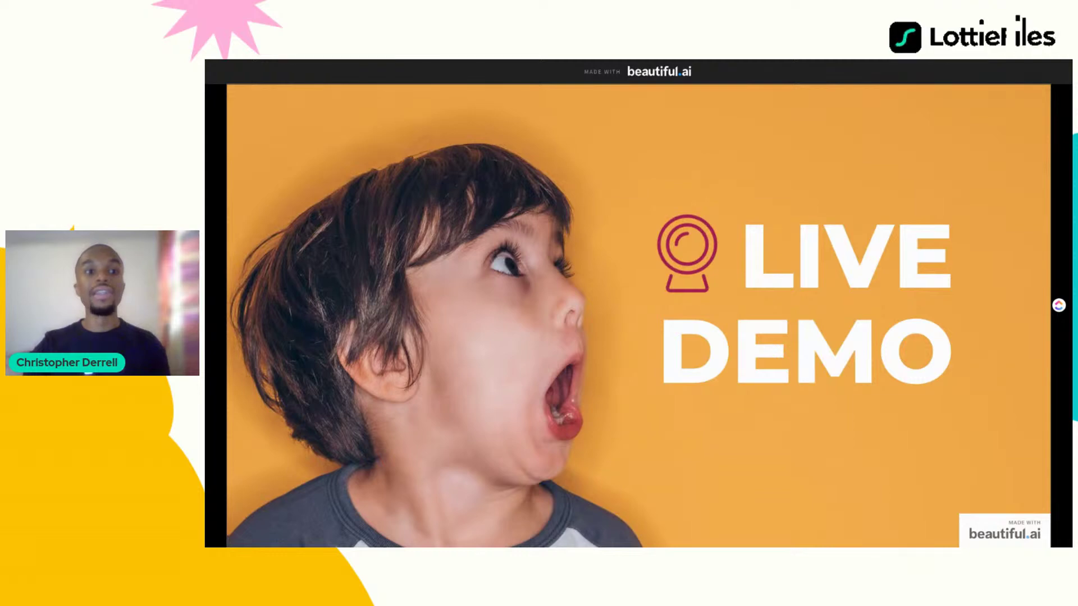
Step: Switch to the Chrome browser and open a blank site in the Wix editor from wix.new, shown full screen
key("alt+Tab")
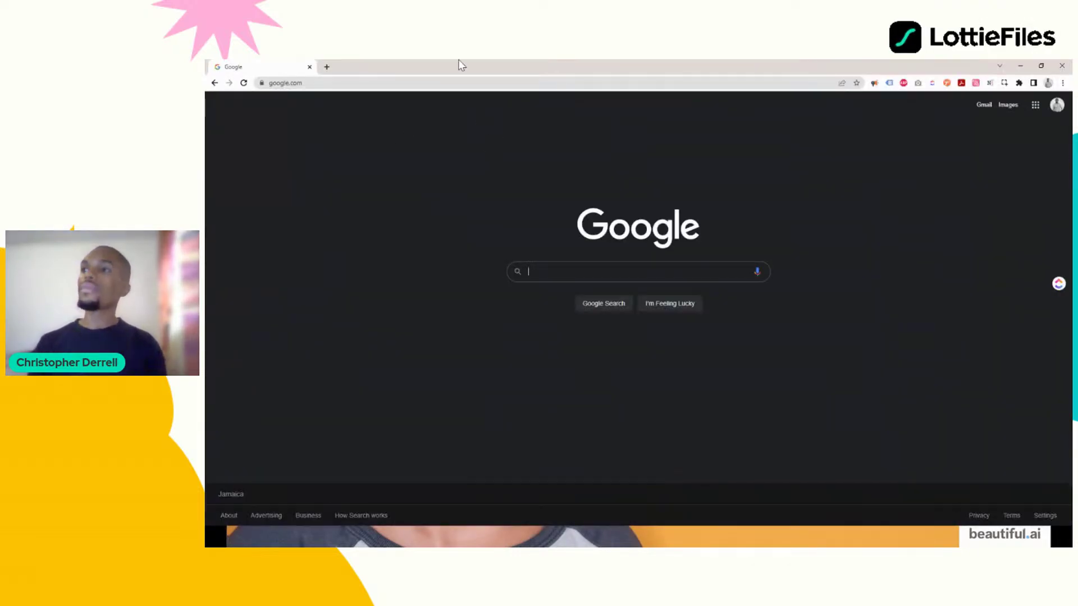
left_click(458, 83)
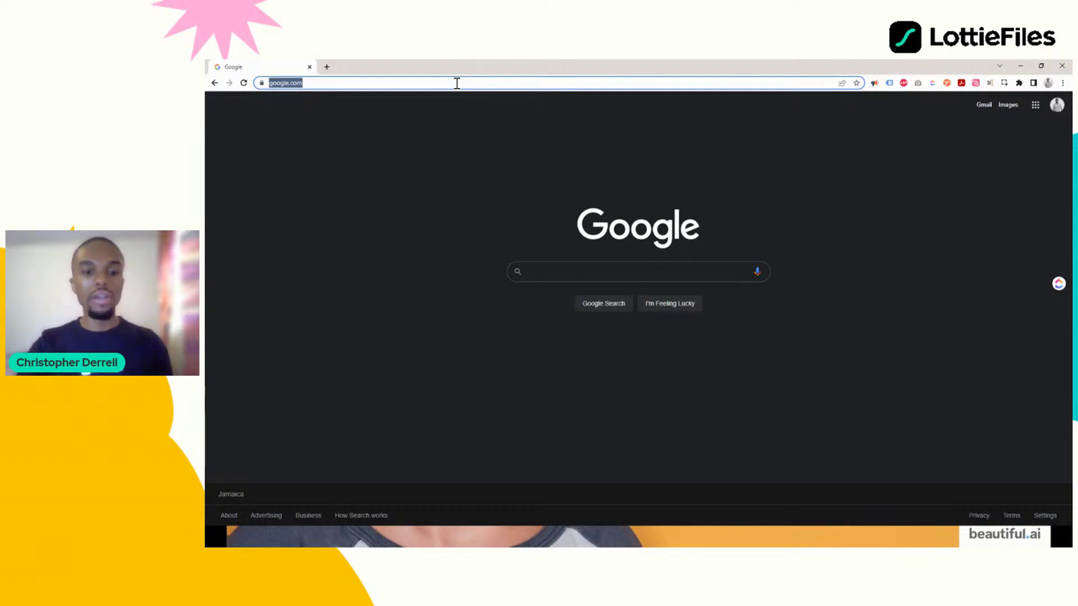
type("wix")
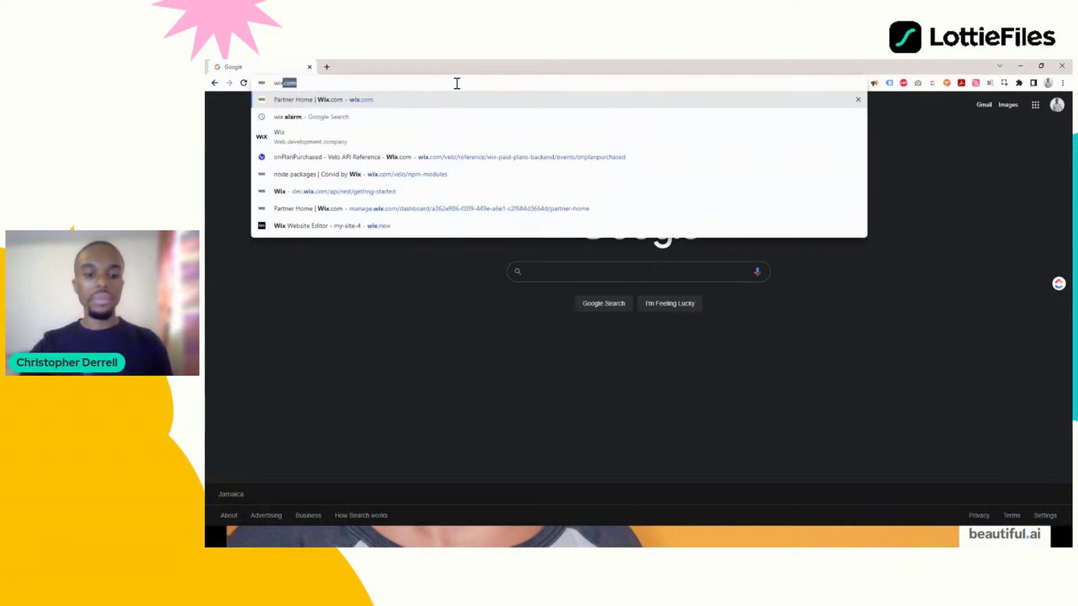
type(".n")
key("Return")
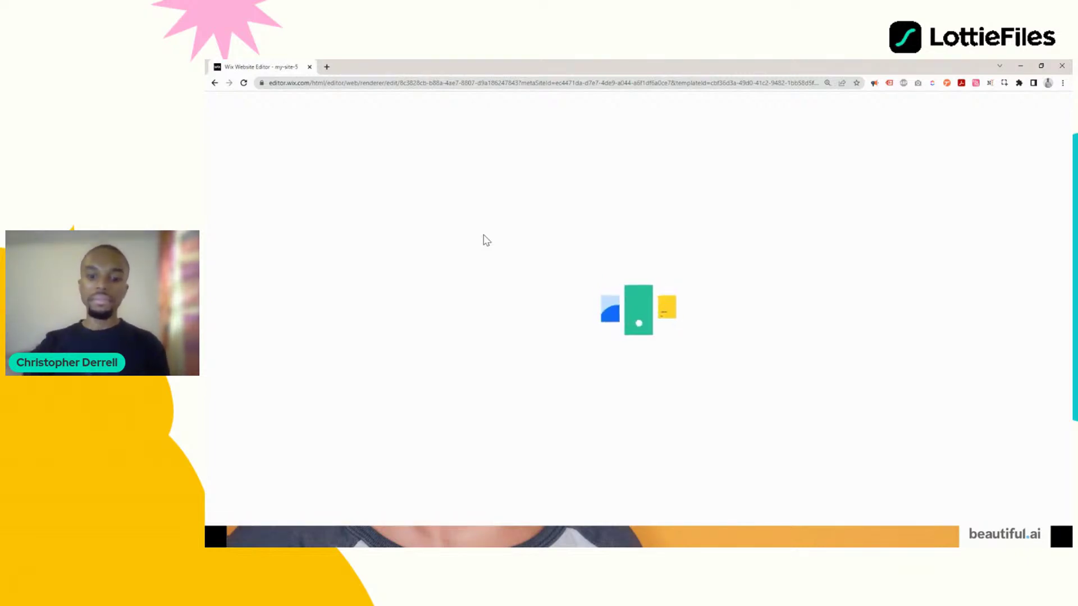
key("F11")
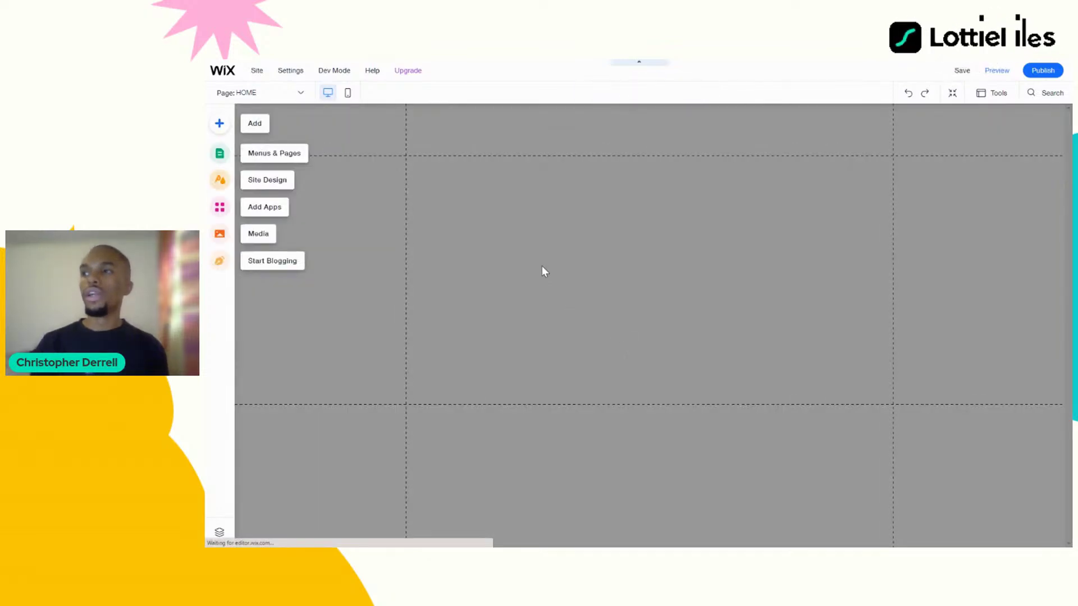
left_click(542, 269)
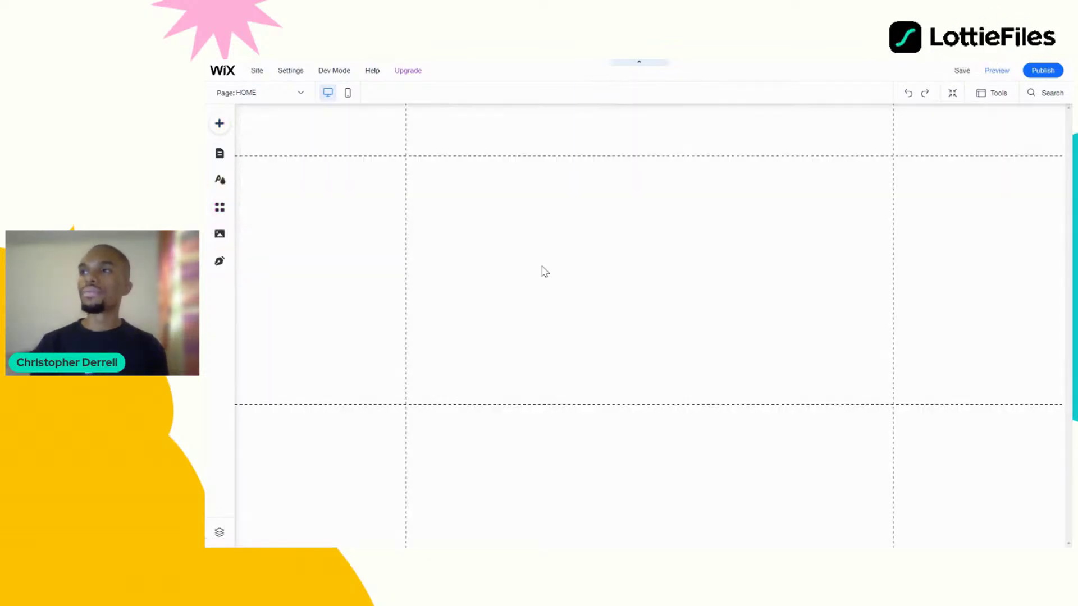
Step: Add a Heading 1 text element to the page and place it, widened, near the upper edge of the page section
left_click(655, 369)
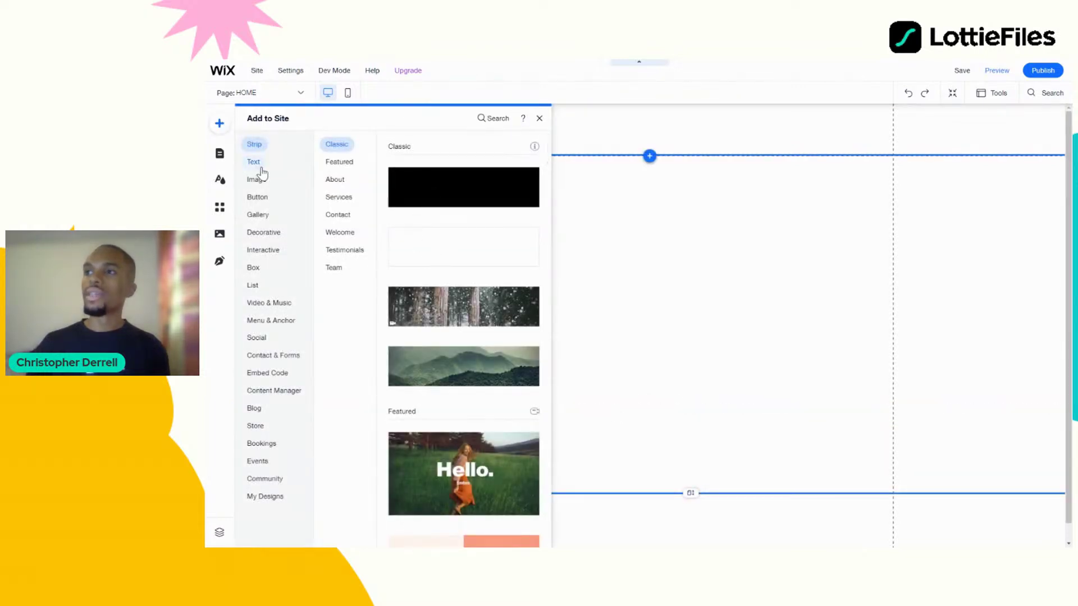
left_click(256, 163)
left_click_drag(397, 185, 644, 309)
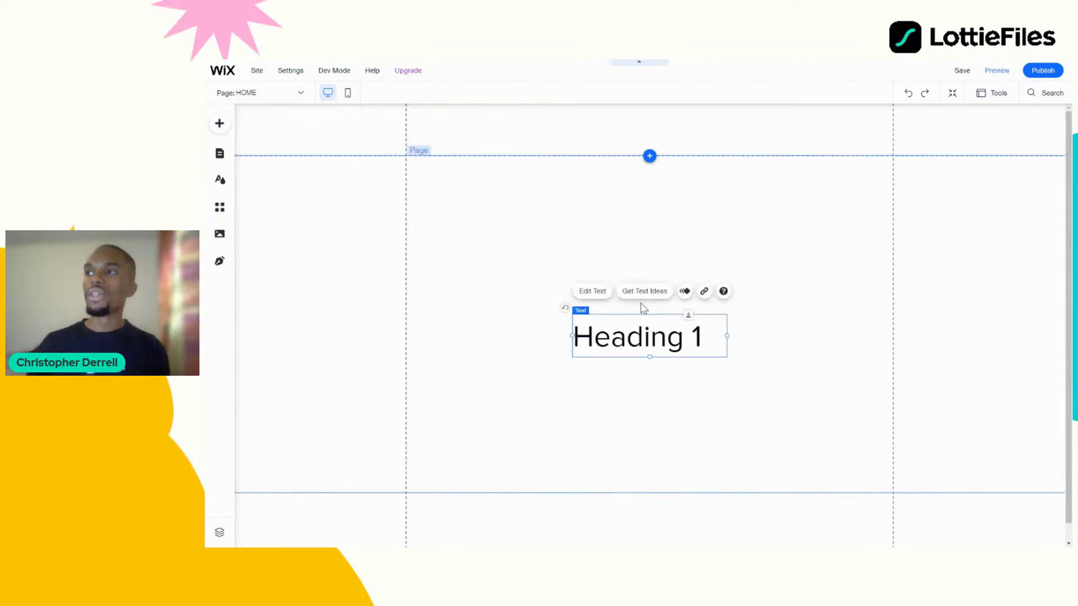
left_click_drag(723, 341, 762, 202)
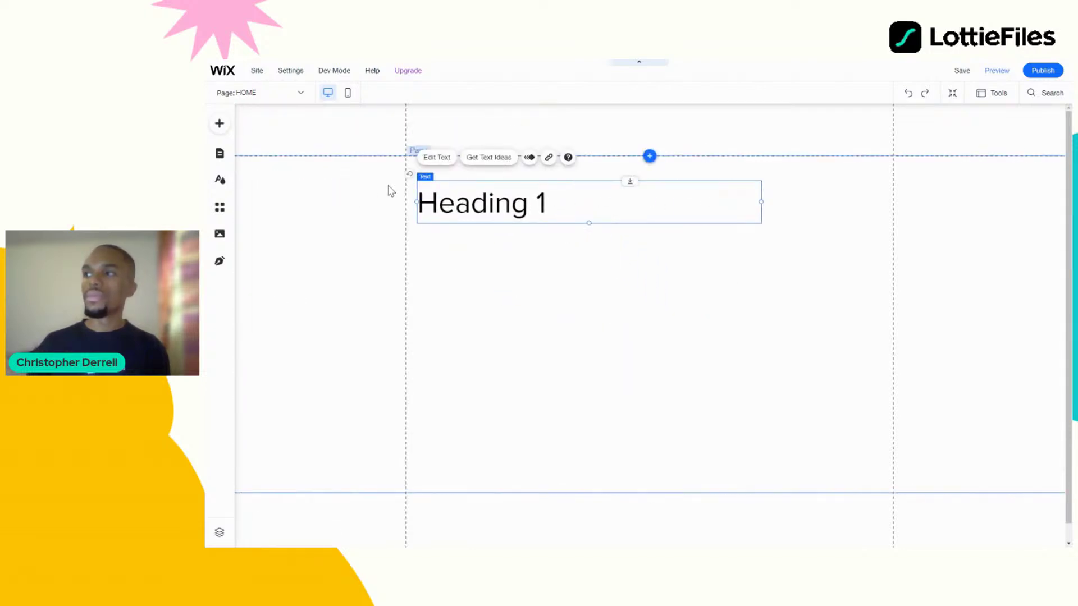
Step: Replace the heading's text with "Crypto Exchange"
left_click(436, 157)
type("Cyrpt")
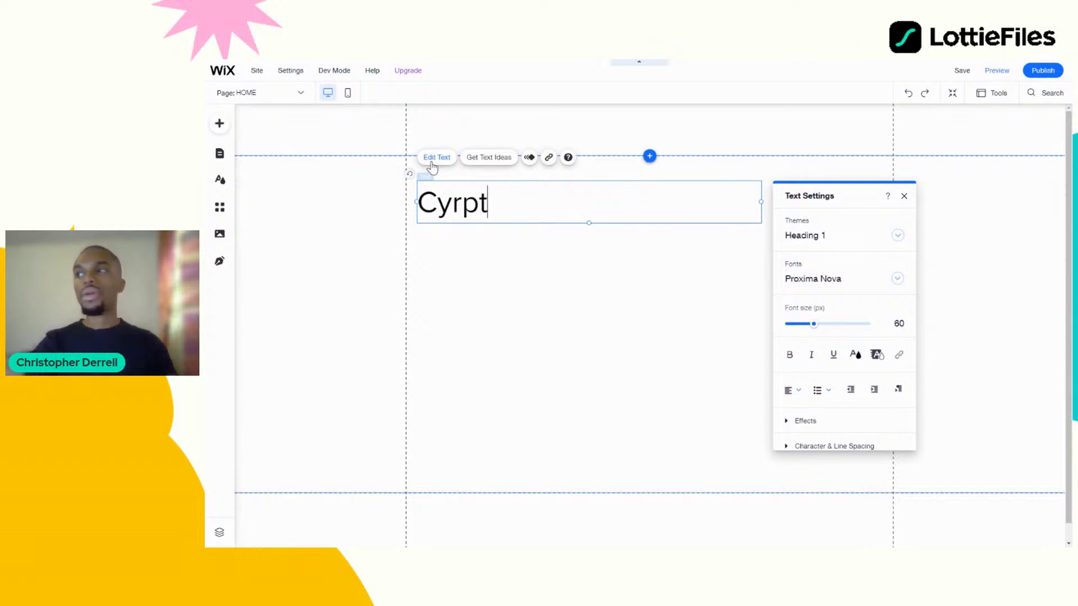
type("o")
key("BackSpace")
key("BackSpace")
key("BackSpace")
key("BackSpace")
key("BackSpace")
type("r")
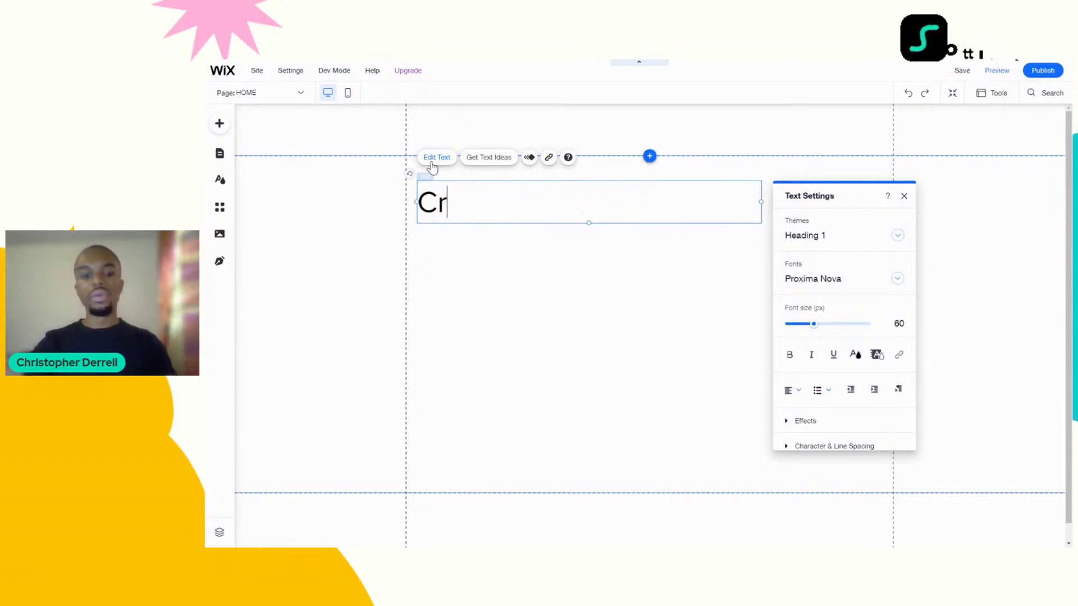
type("ypto")
key("BackSpace")
type("to Ex")
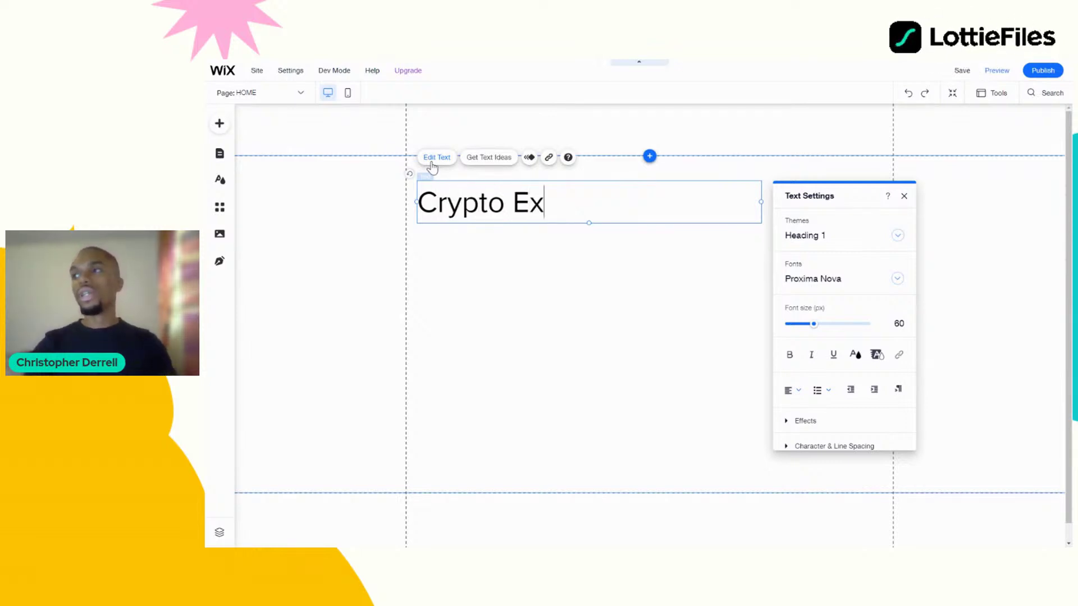
type("change")
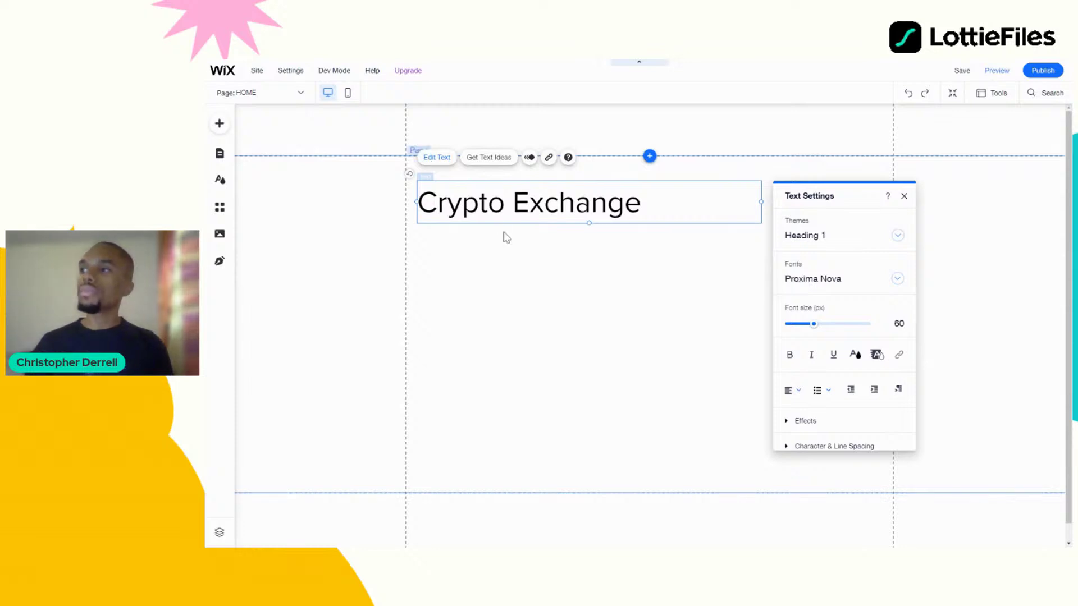
left_click(508, 233)
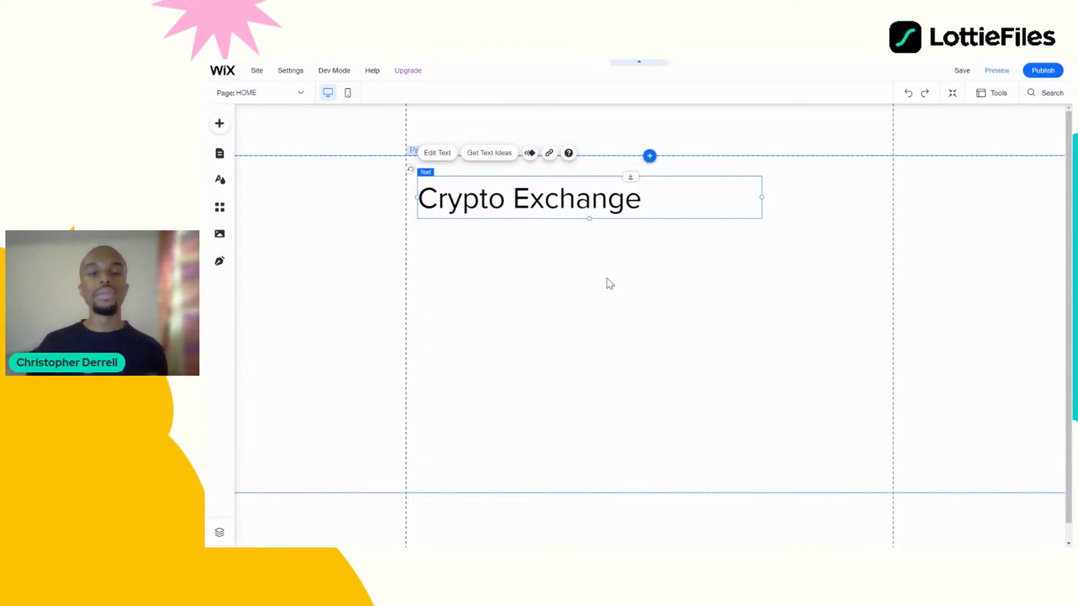
Step: Add the solid blue themed button and place it below the heading, aligned with the heading's left edge
scroll(611, 284, "down", 1)
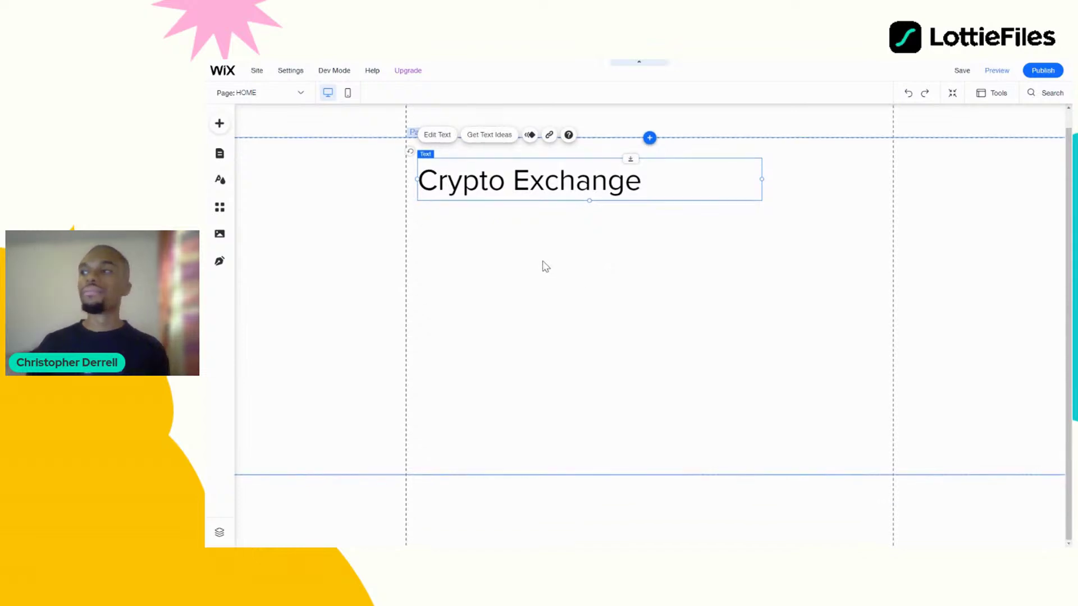
left_click(219, 123)
left_click(258, 197)
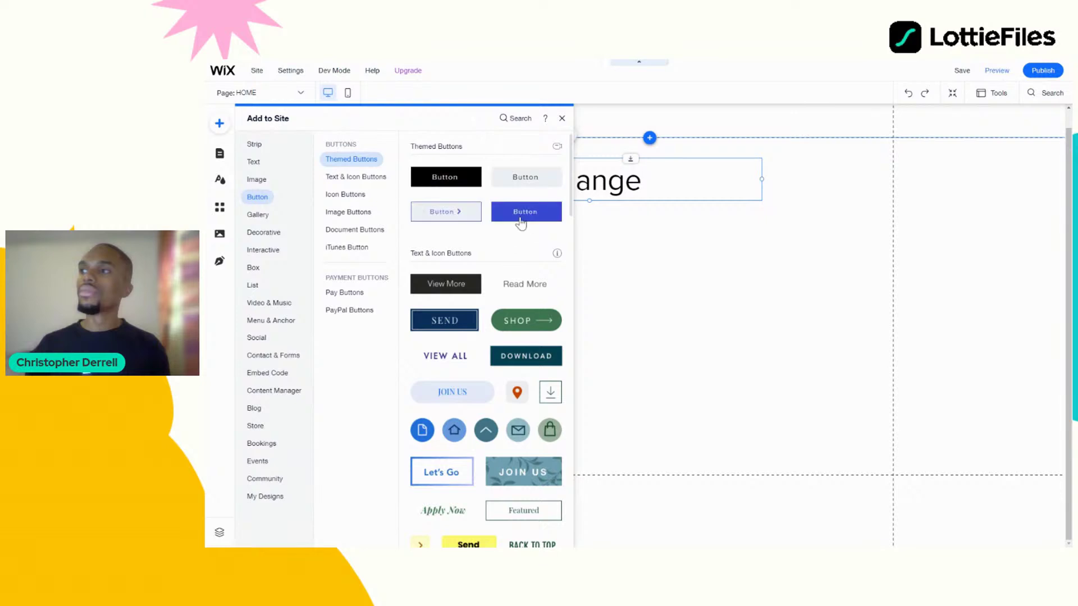
left_click(525, 216)
left_click_drag(633, 318, 436, 267)
Step: Change the blue button's label to "Sign In To Your Account"
left_click(454, 240)
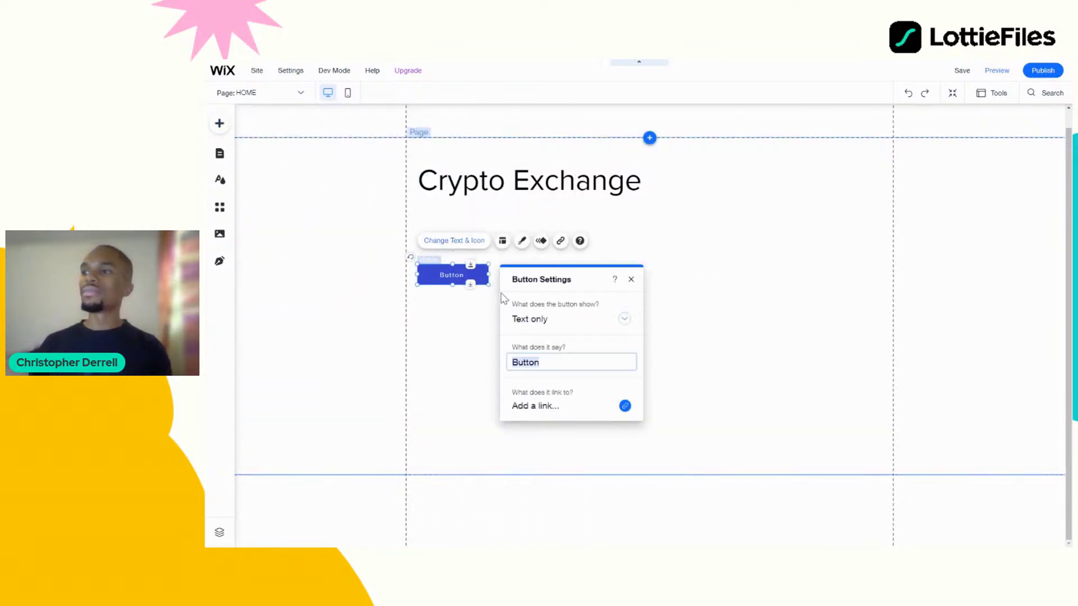
type("Sign In")
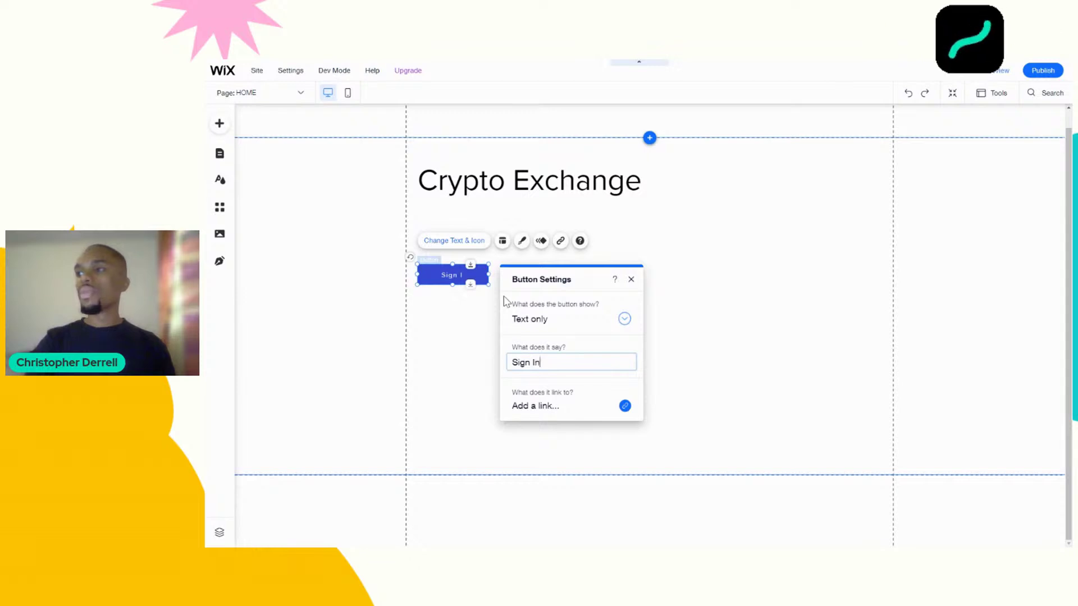
type(" To Your")
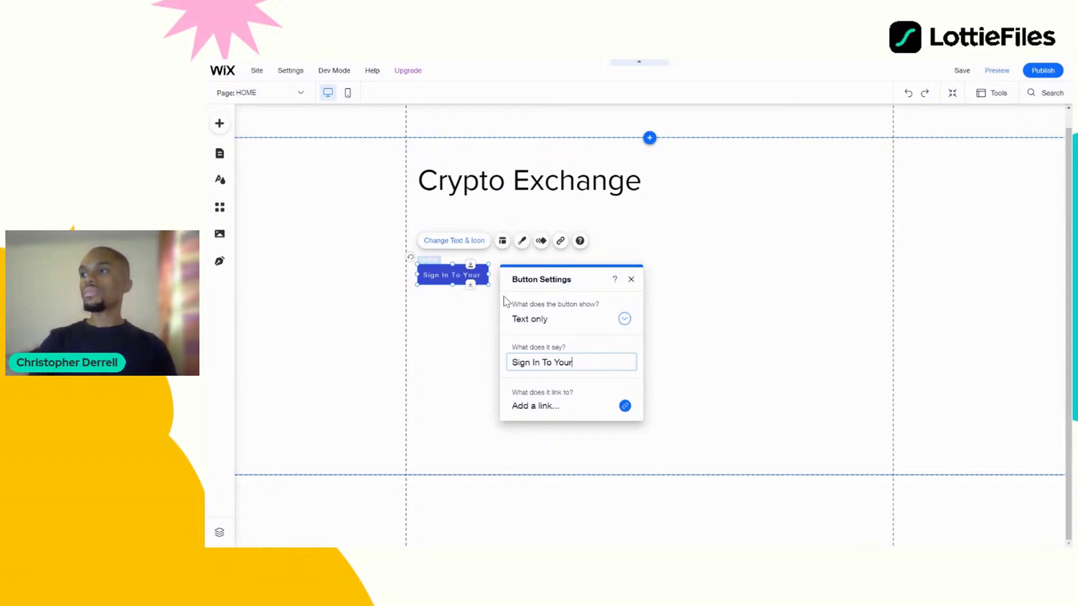
type(" Account")
key("Return")
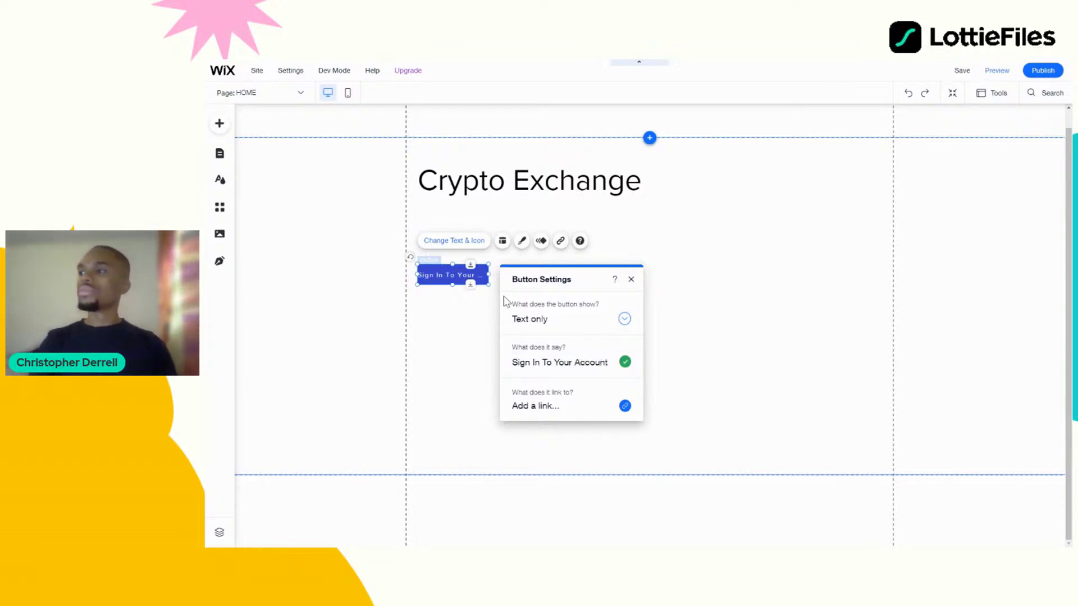
Step: Widen the sign-in button to fit its full label and reposition it with a clear gap below the heading
left_click_drag(606, 280, 738, 276)
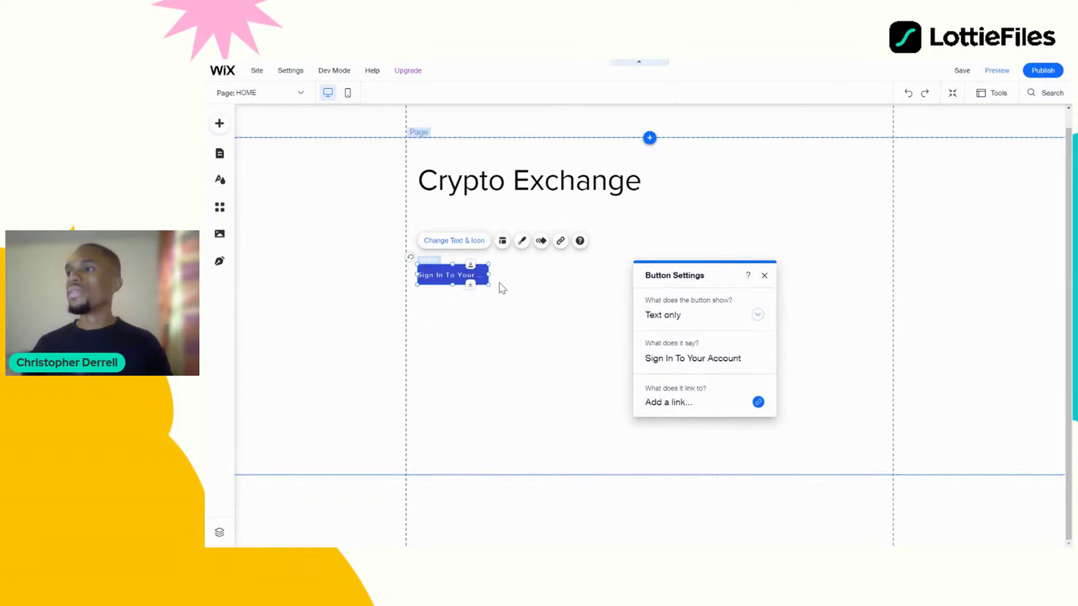
left_click_drag(489, 275, 509, 256)
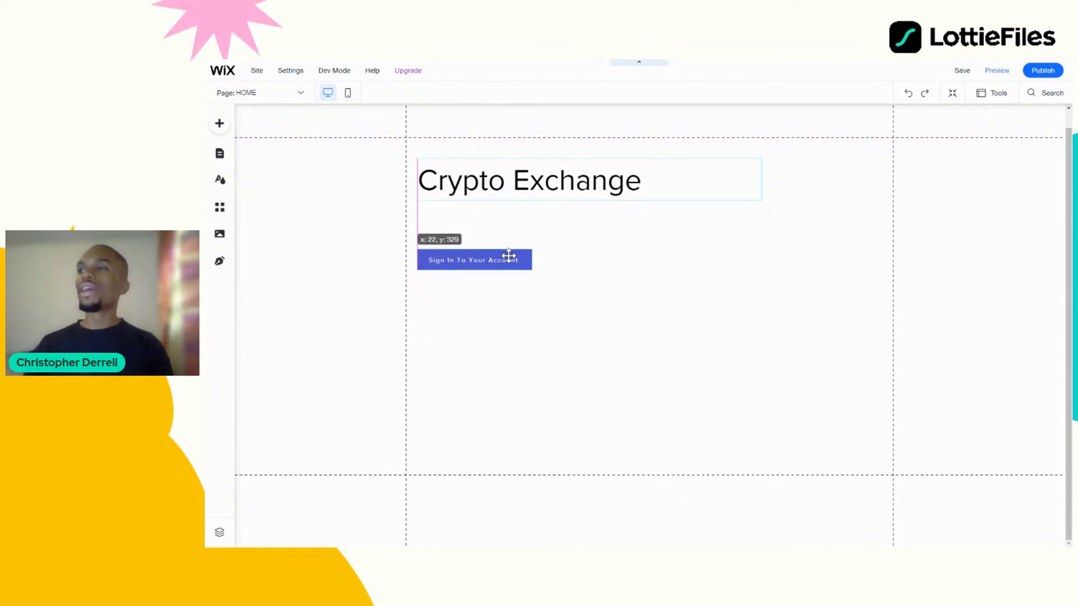
left_click_drag(509, 257, 511, 285)
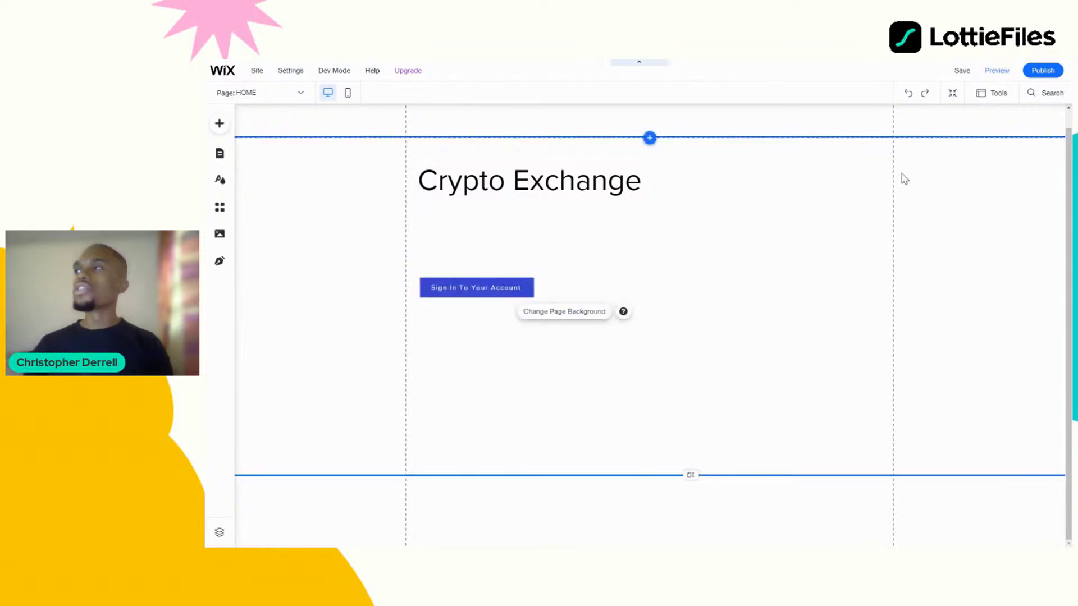
Step: Save the site under the free Wix.com domain with the address ending my-site-5
left_click(962, 71)
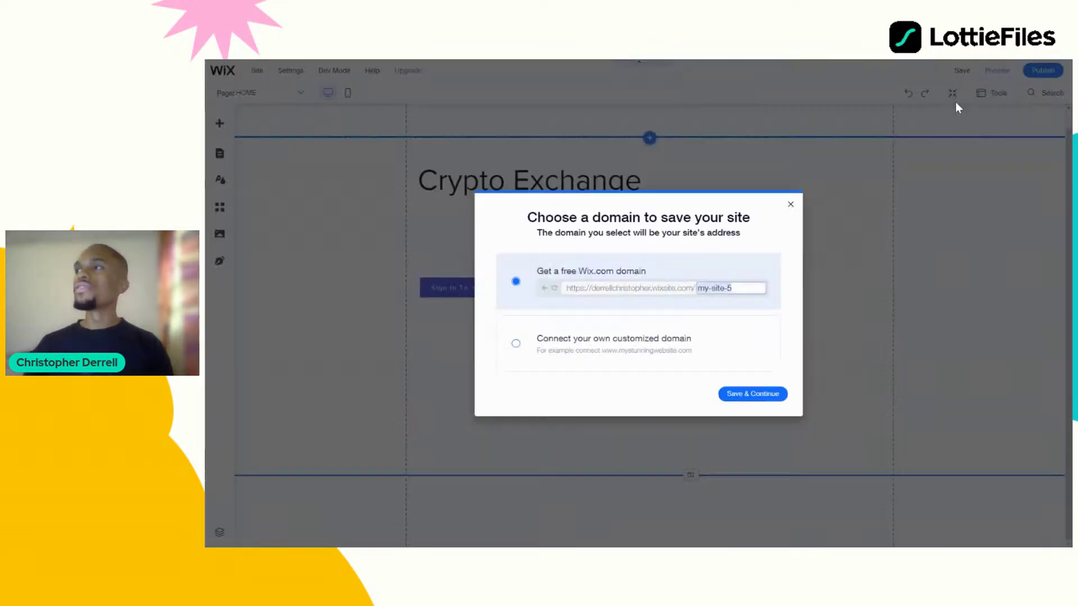
left_click(764, 395)
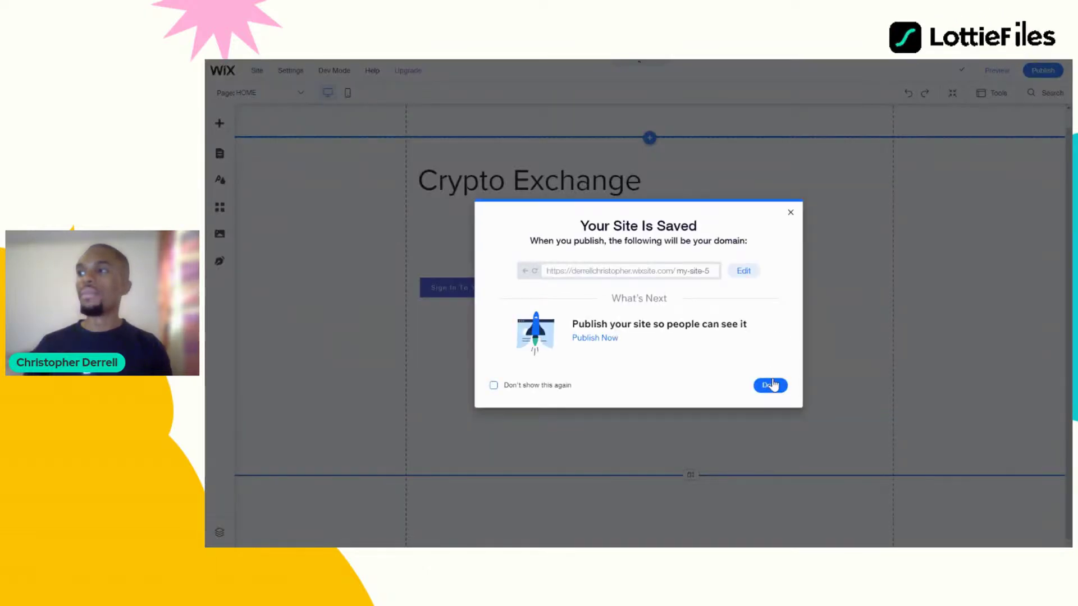
left_click(770, 385)
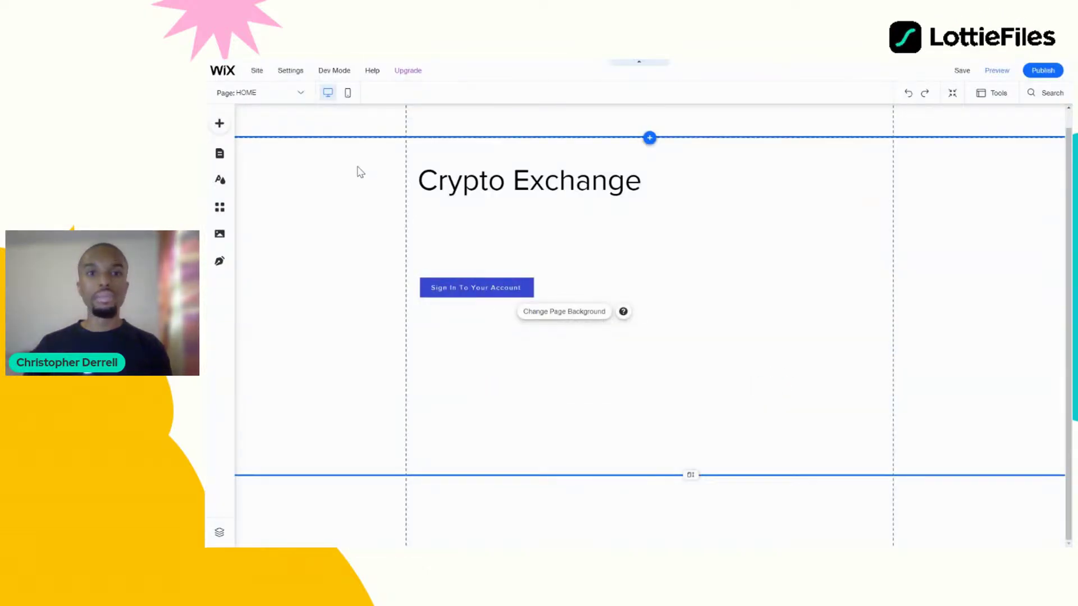
Step: Add a Lottie animation from the embed elements and place it between the heading and the sign-in button
left_click(220, 124)
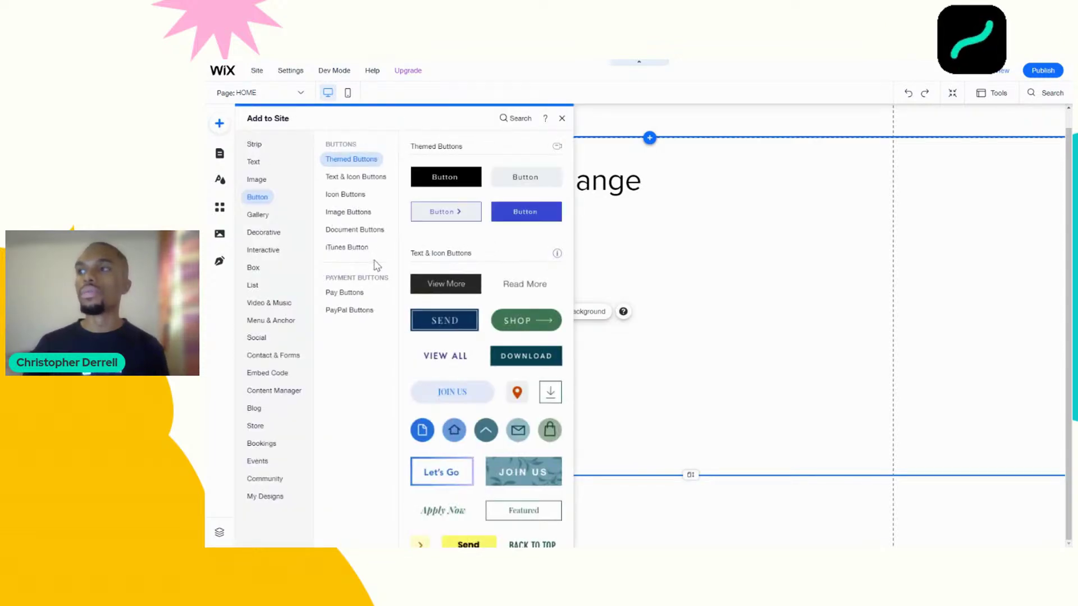
left_click(281, 375)
left_click(333, 316)
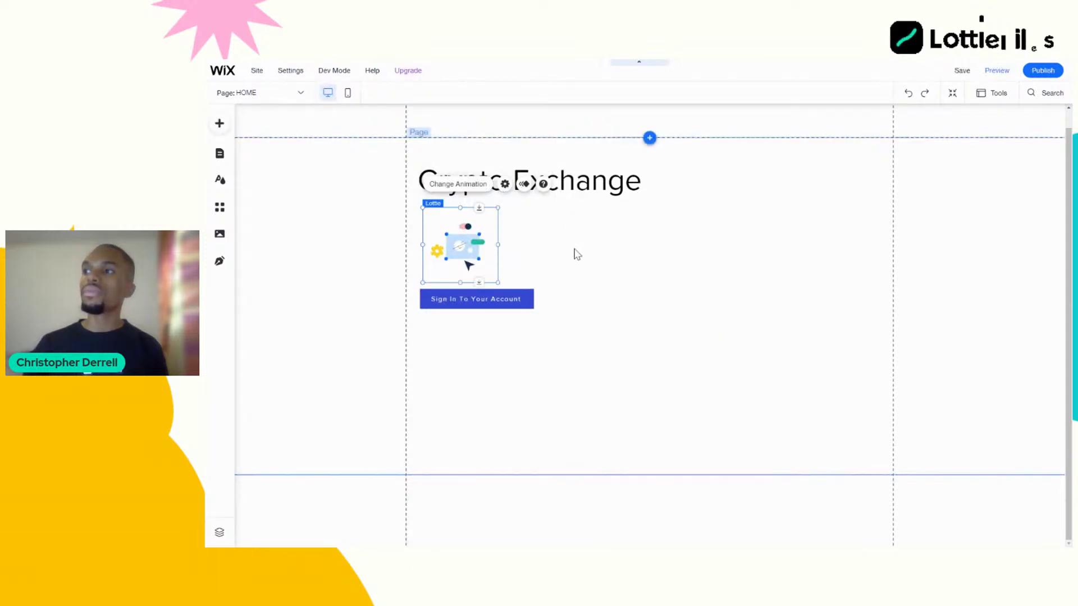
left_click(655, 303)
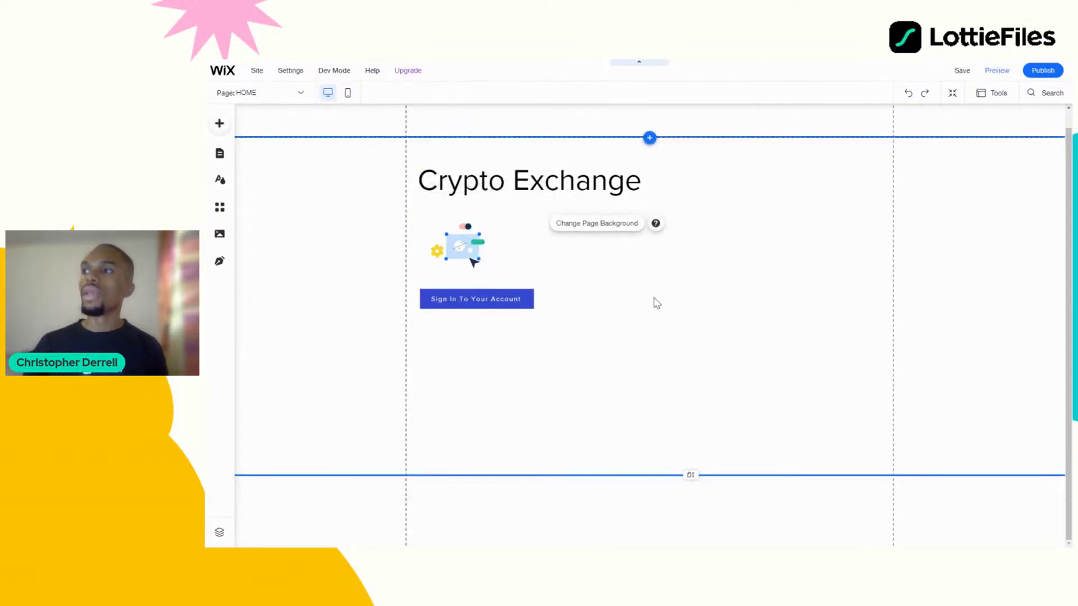
Step: Preview the page to watch the Lottie animation play, and return to the editor
left_click(999, 74)
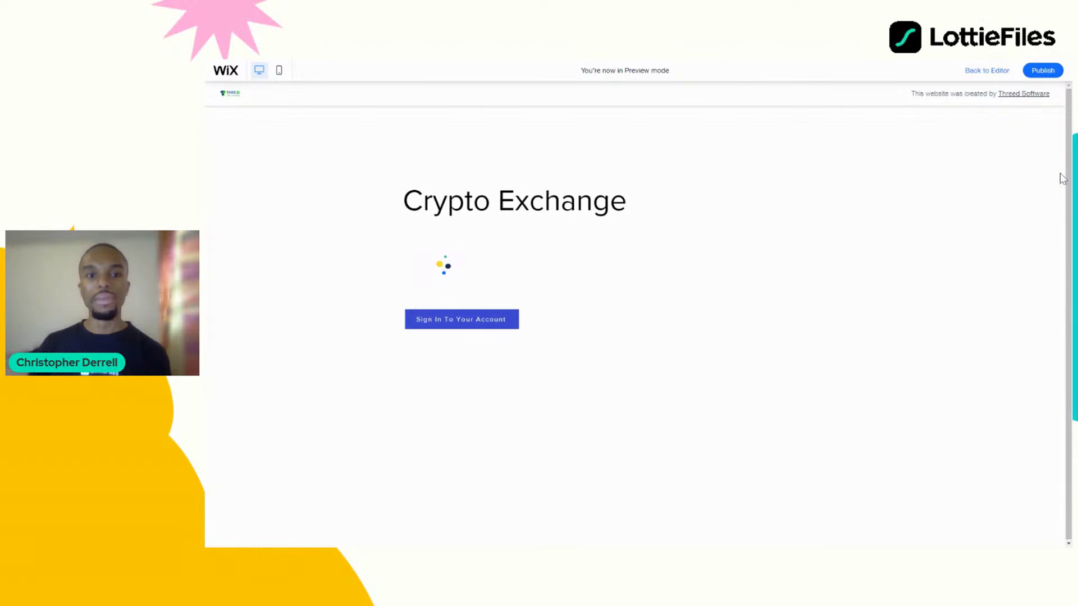
left_click(972, 73)
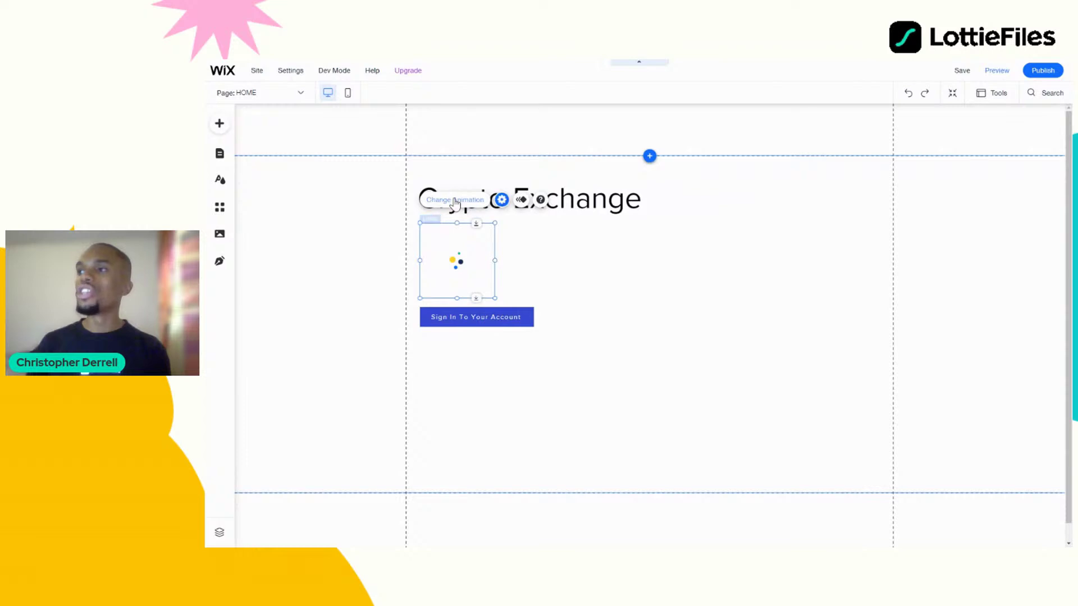
Step: Open LottieFiles from the Lottie element's settings and copy the Lottie Animation URL of the Knot Loader animation
left_click(502, 199)
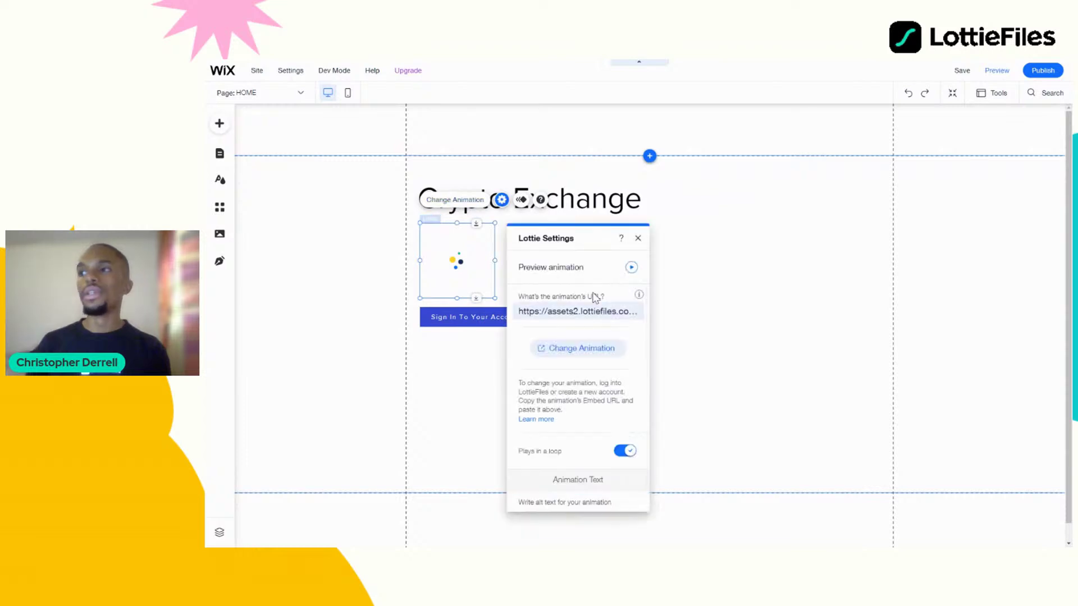
left_click(605, 349)
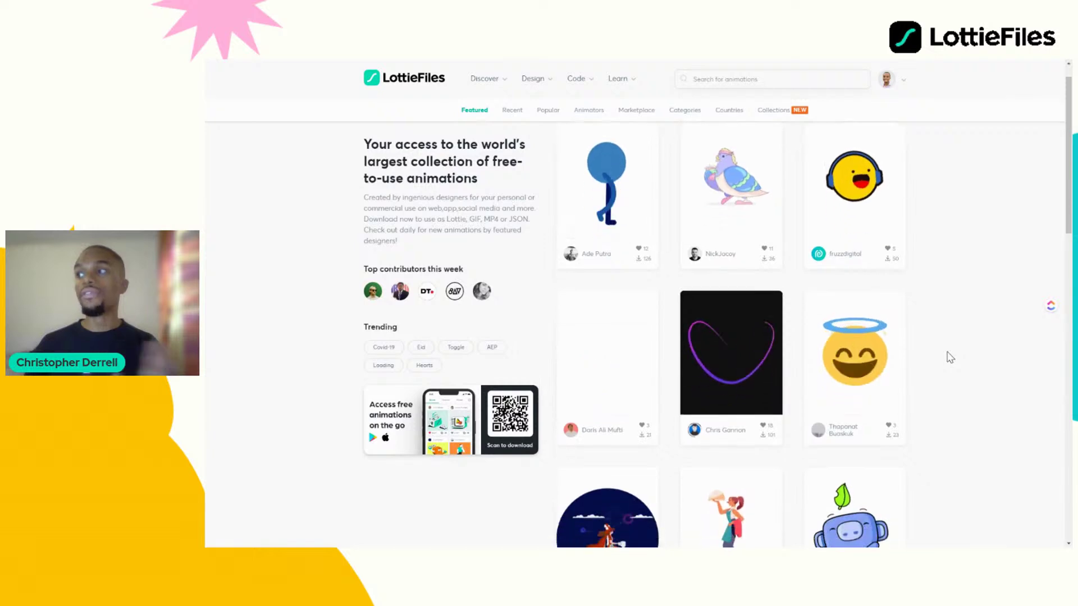
scroll(768, 285, "down", 2)
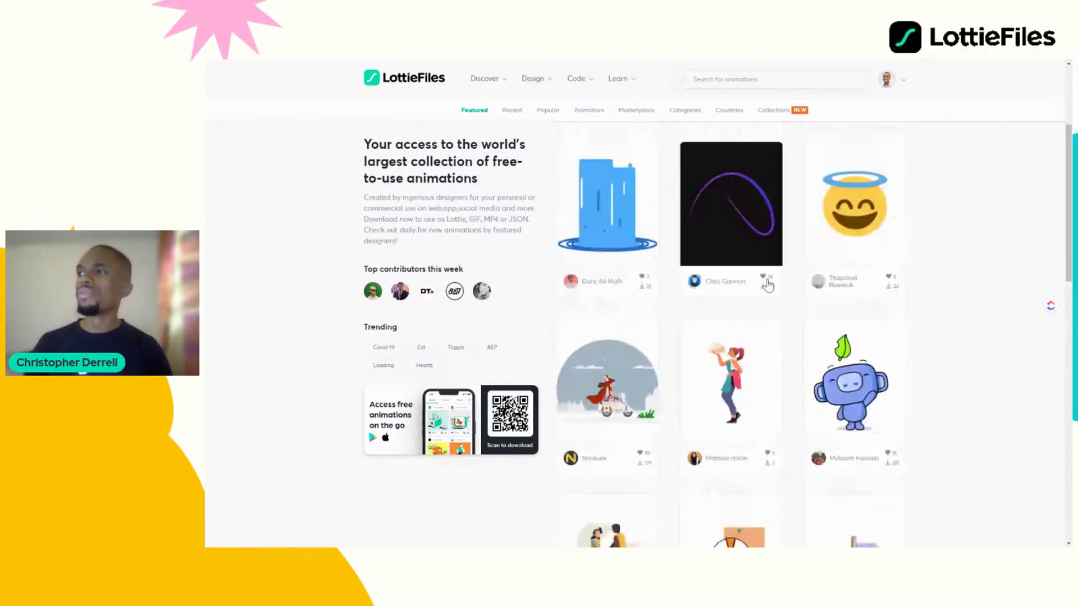
left_click(734, 226)
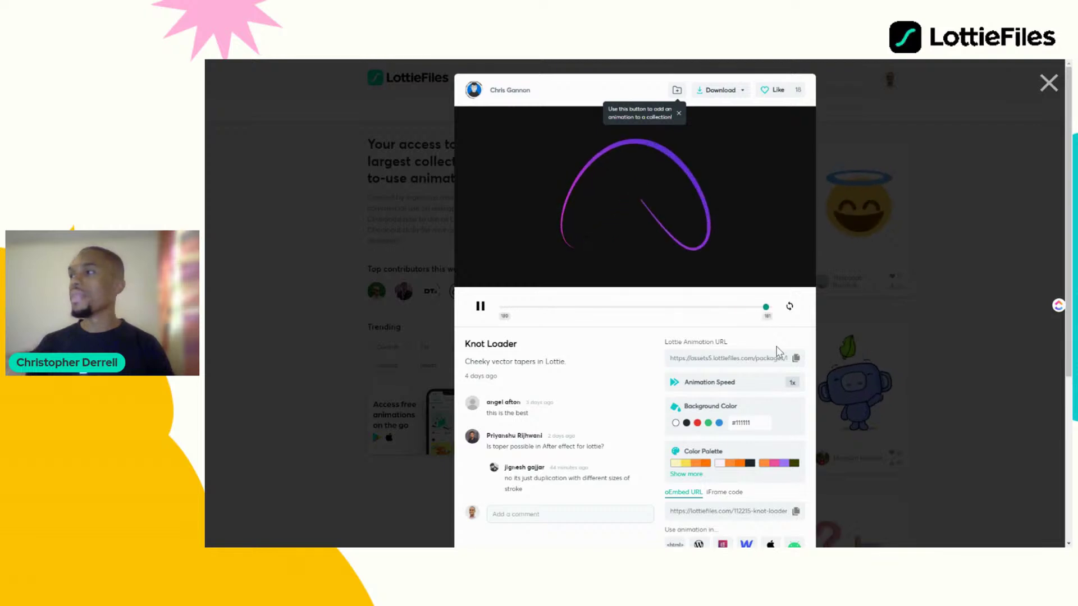
left_click(796, 359)
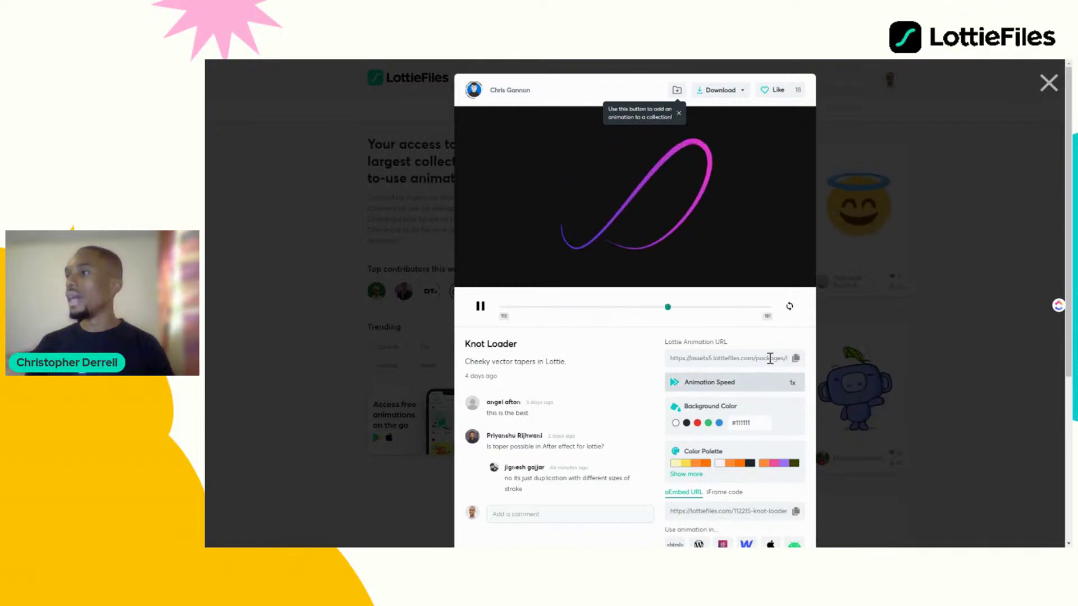
left_click(796, 358)
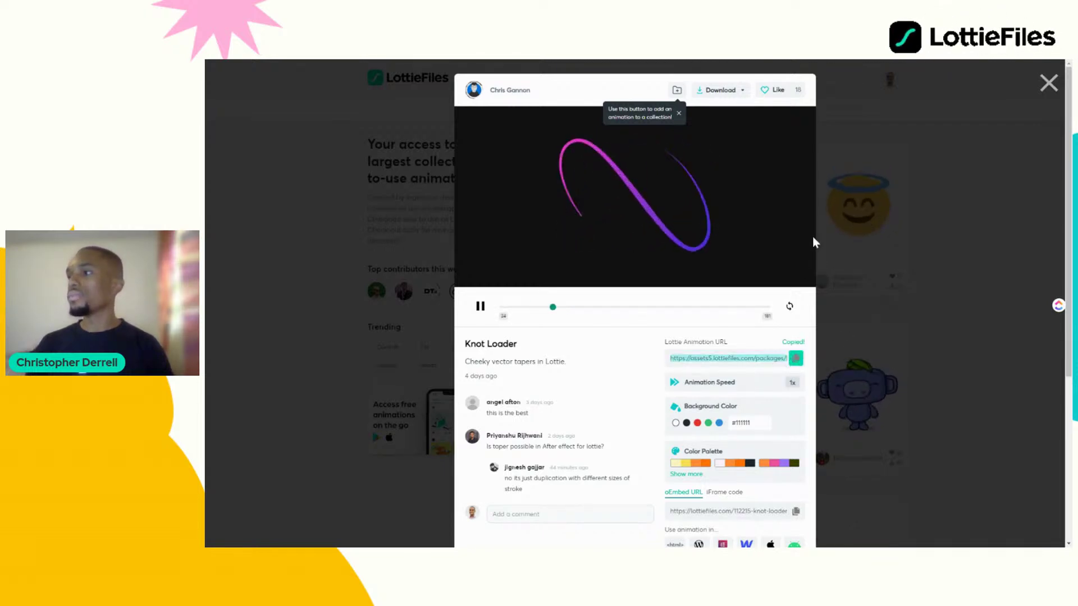
scroll(758, 340, "down", 1)
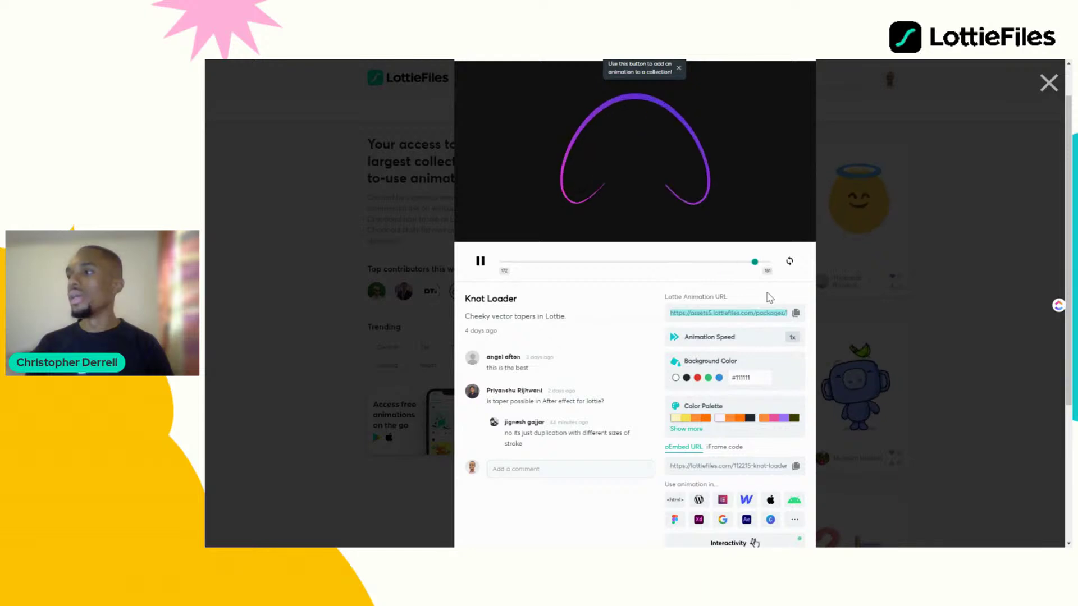
scroll(768, 294, "up", 1)
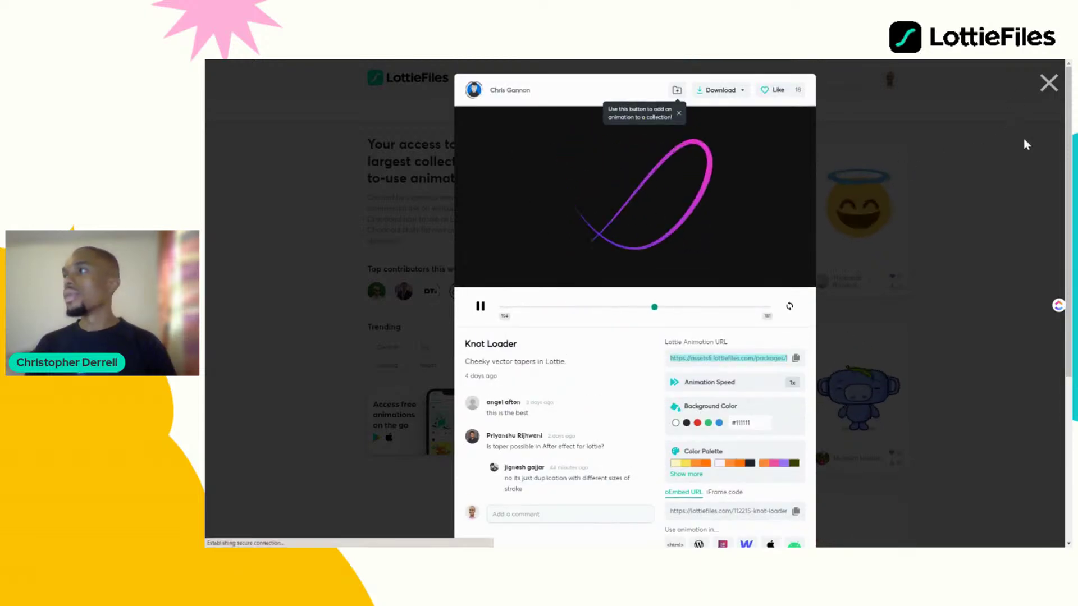
Step: Replace the Lottie element's animation URL in Wix with the copied Knot Loader URL and preview the page
left_click(1008, 172)
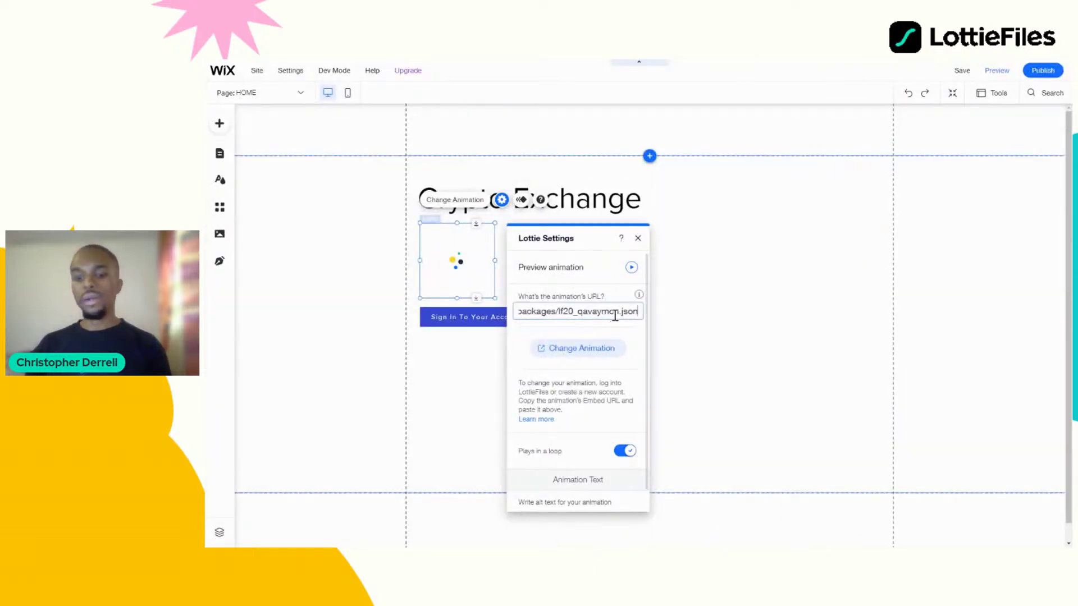
key("Return")
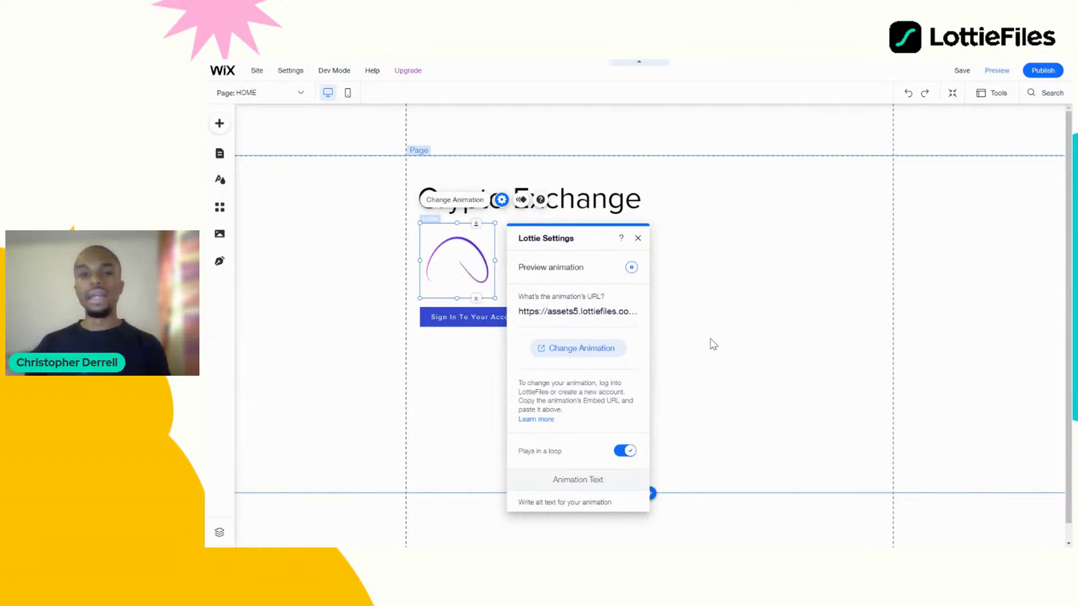
left_click(700, 345)
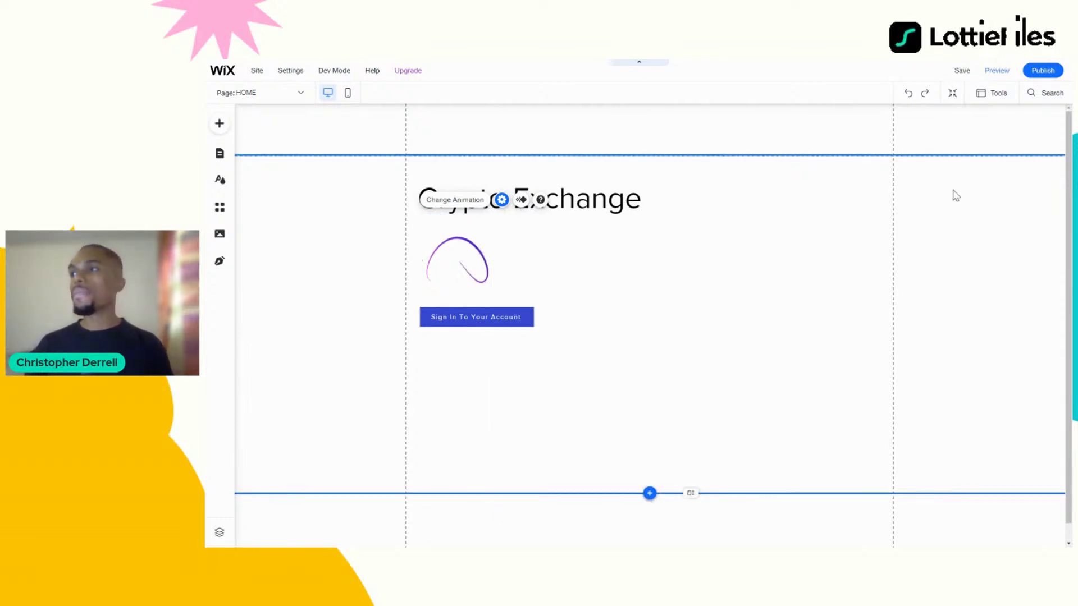
left_click(993, 73)
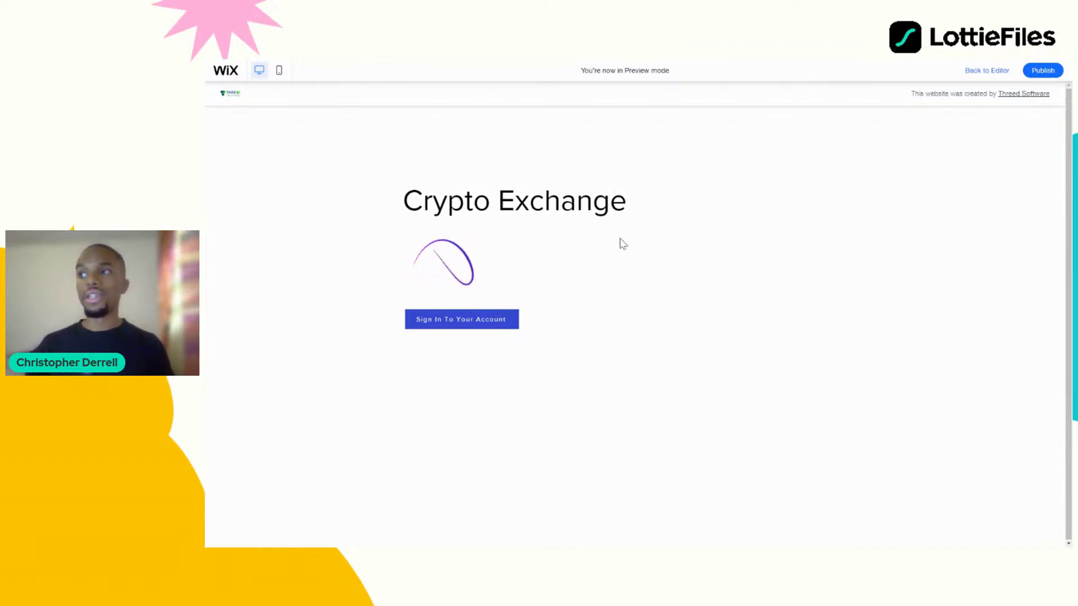
left_click(986, 71)
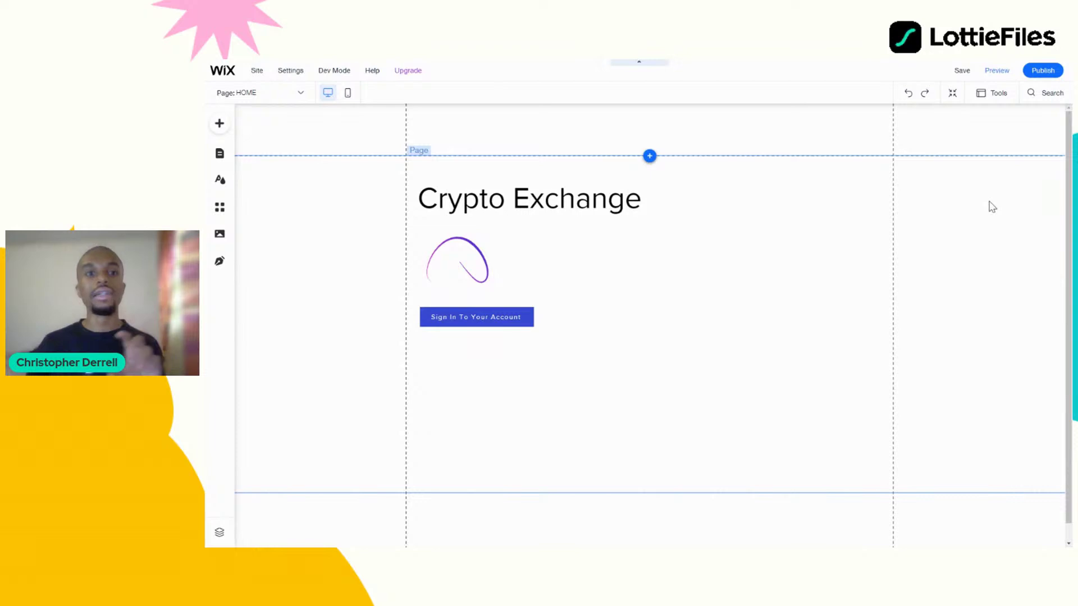
Step: Publish the site, view the live version, and dismiss the publishing confirmation
left_click(1043, 71)
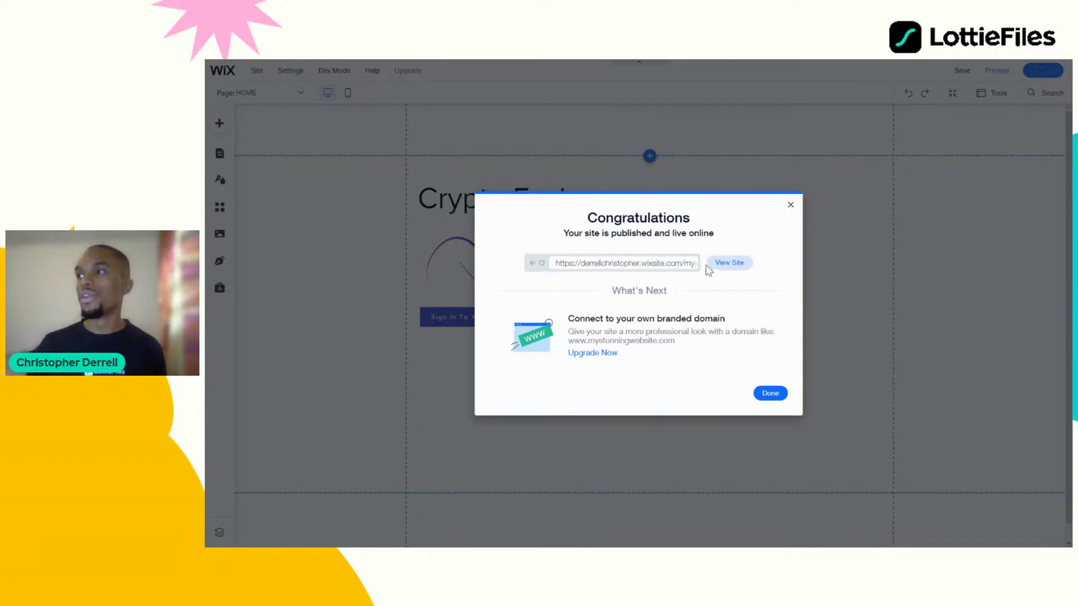
left_click(738, 270)
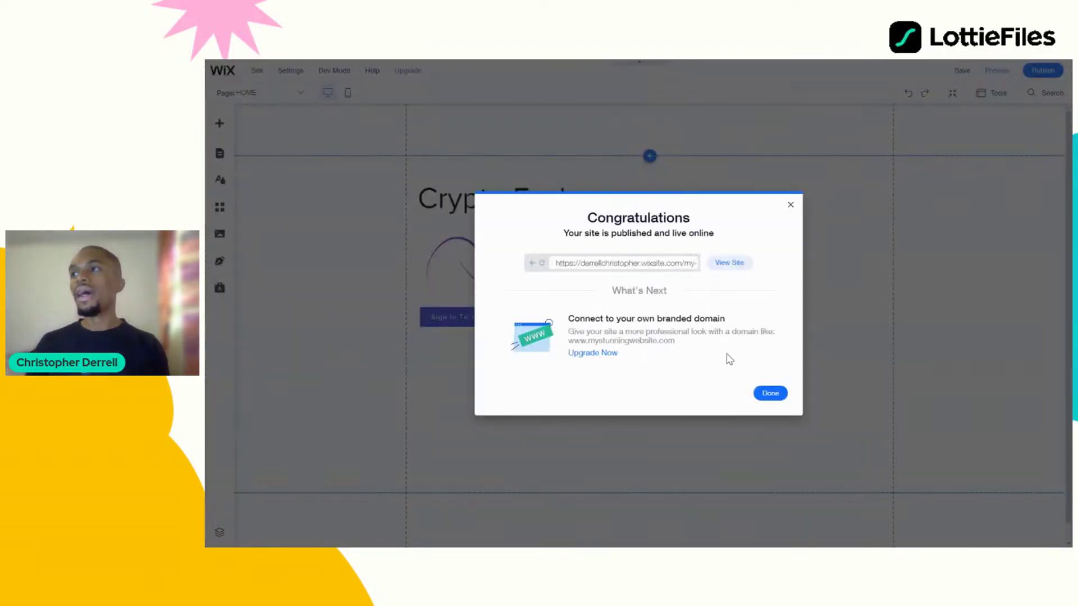
left_click(772, 394)
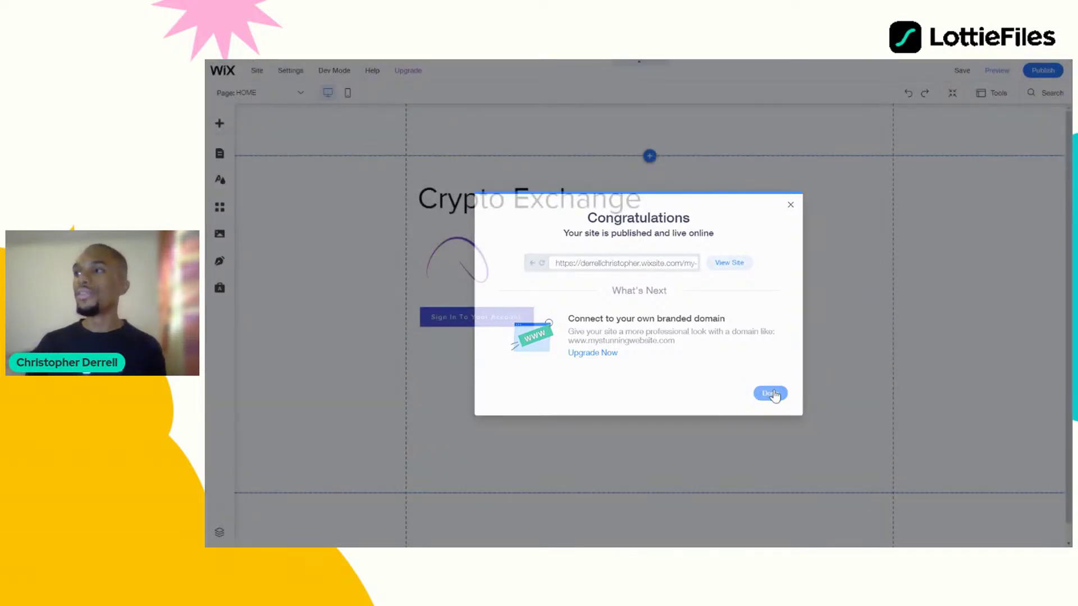
Step: Turn on Velo Dev Mode for the site and enlarge the HOME page's code area
mouse_move(340, 79)
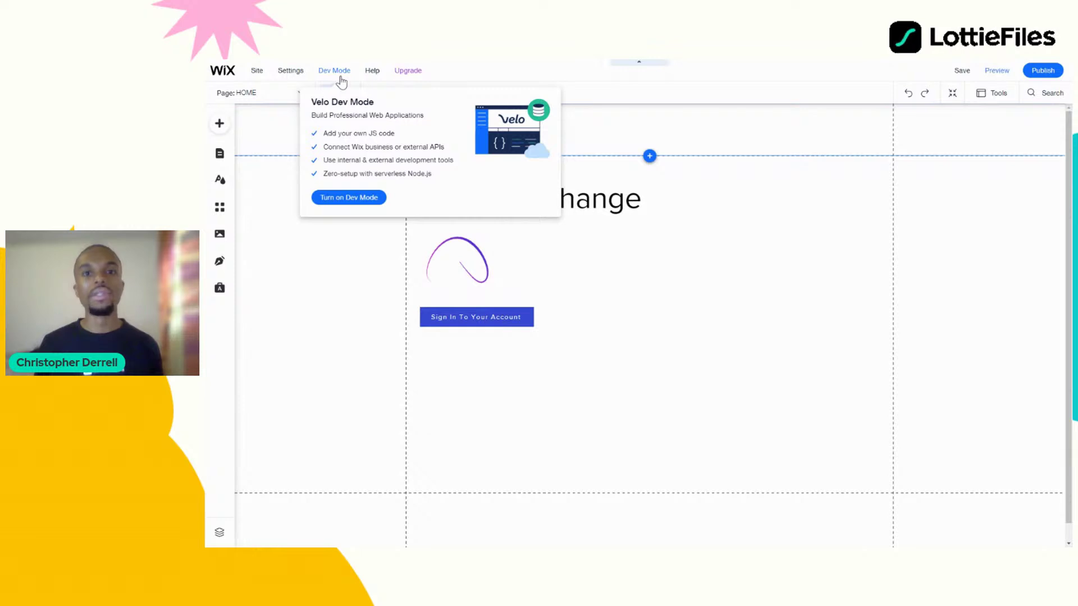
left_click(378, 196)
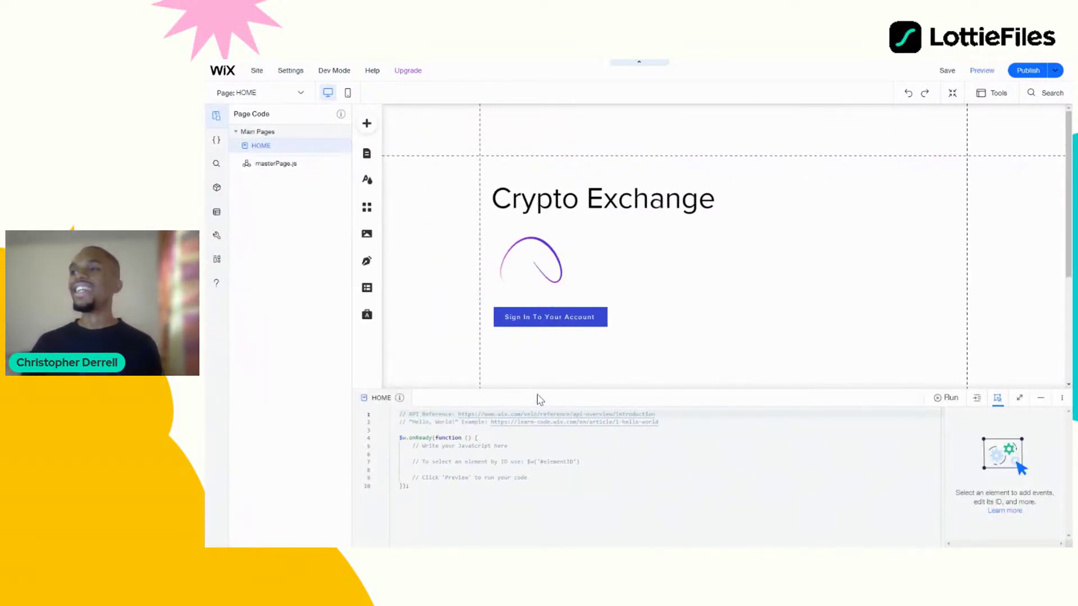
left_click_drag(538, 386, 543, 354)
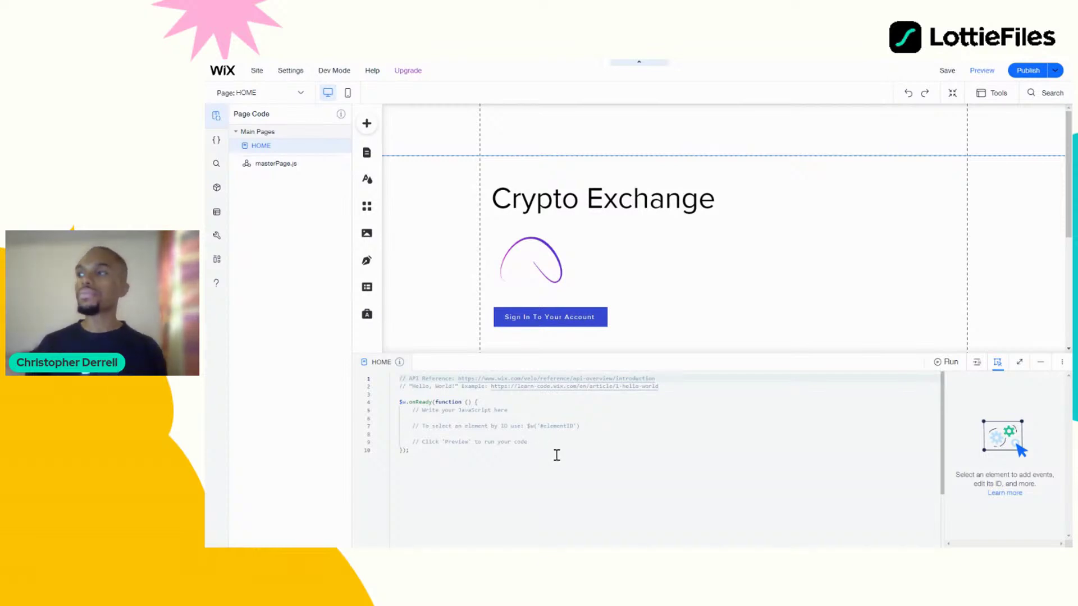
Step: Make the Lottie animation collapsed by default and arrange it beside the sign-in button, below the heading
left_click(543, 266)
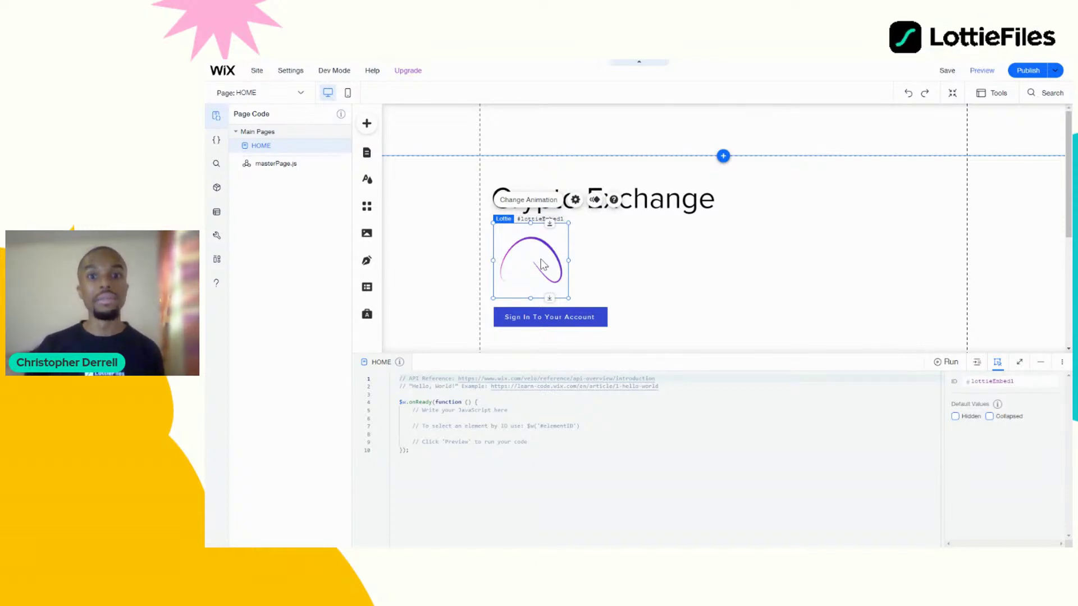
left_click(1003, 421)
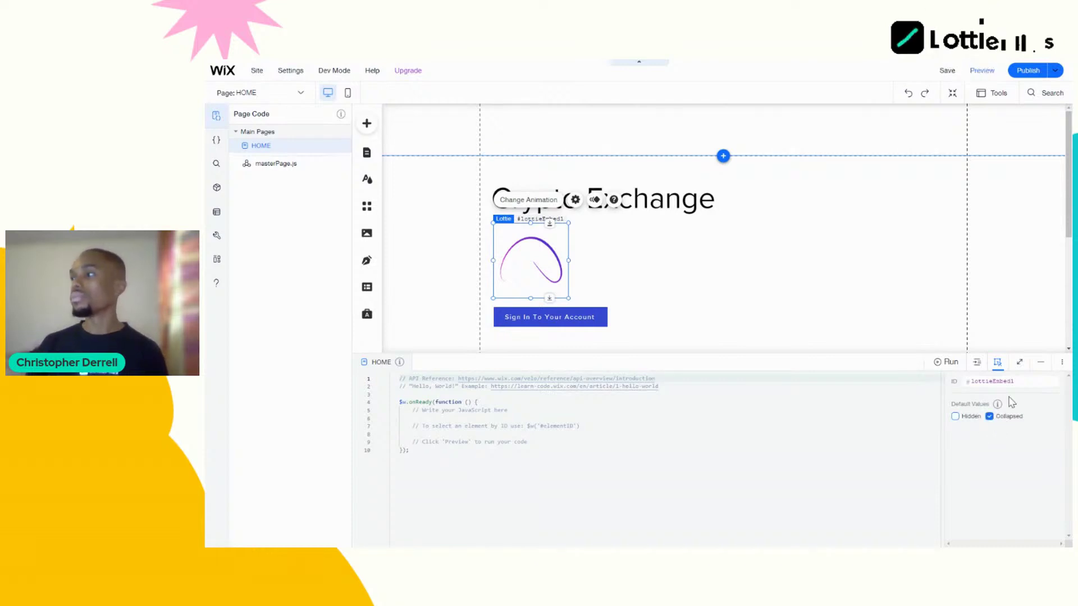
left_click_drag(542, 256, 687, 256)
left_click_drag(588, 317, 590, 270)
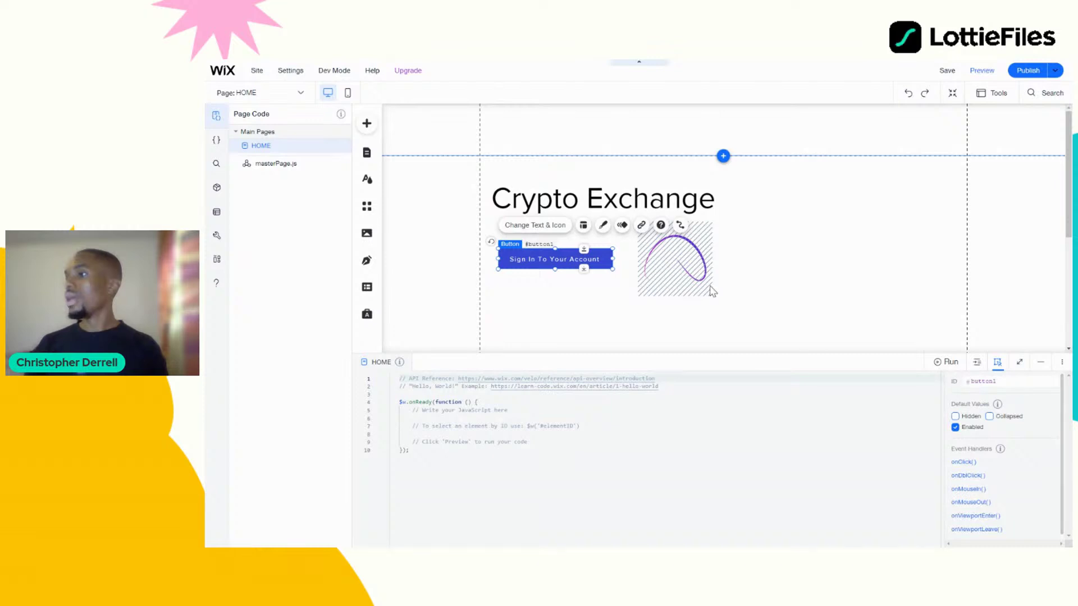
left_click(705, 269)
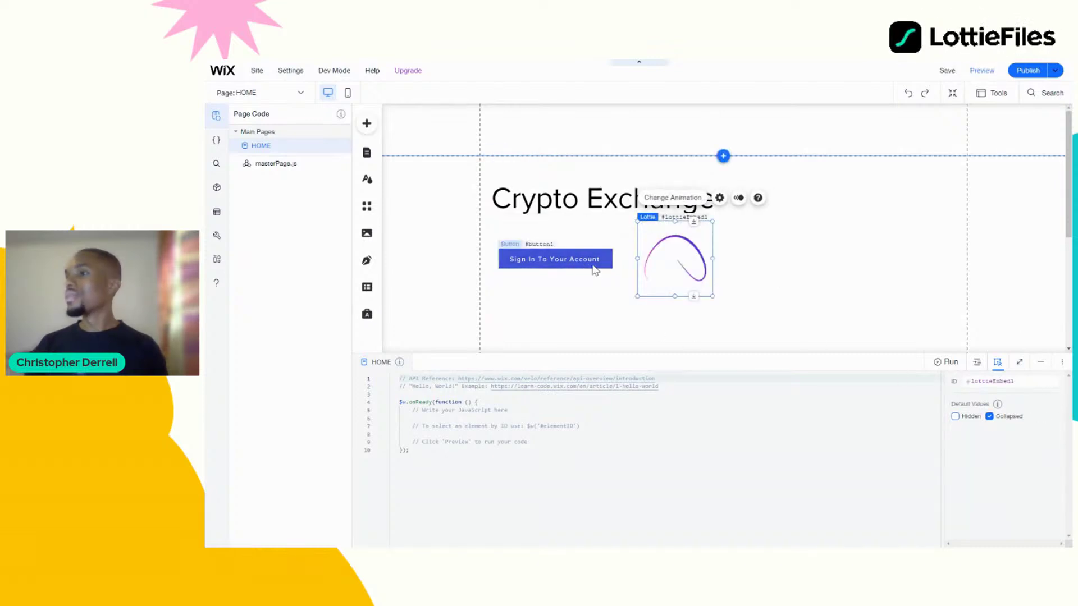
Step: Add an onClick event handler named showLottie to the sign-in button
left_click(594, 268)
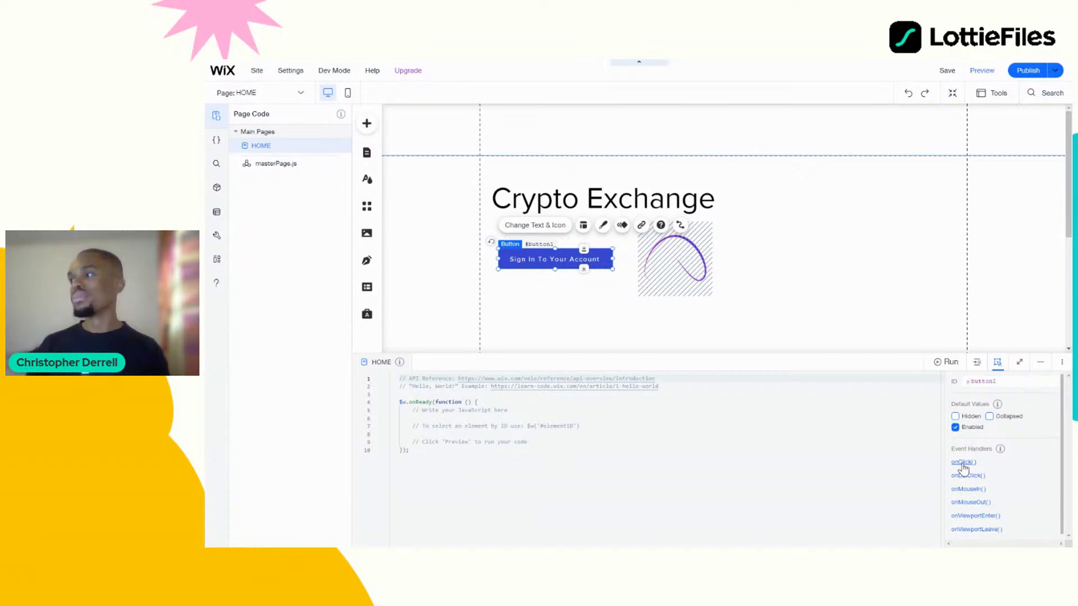
left_click(963, 464)
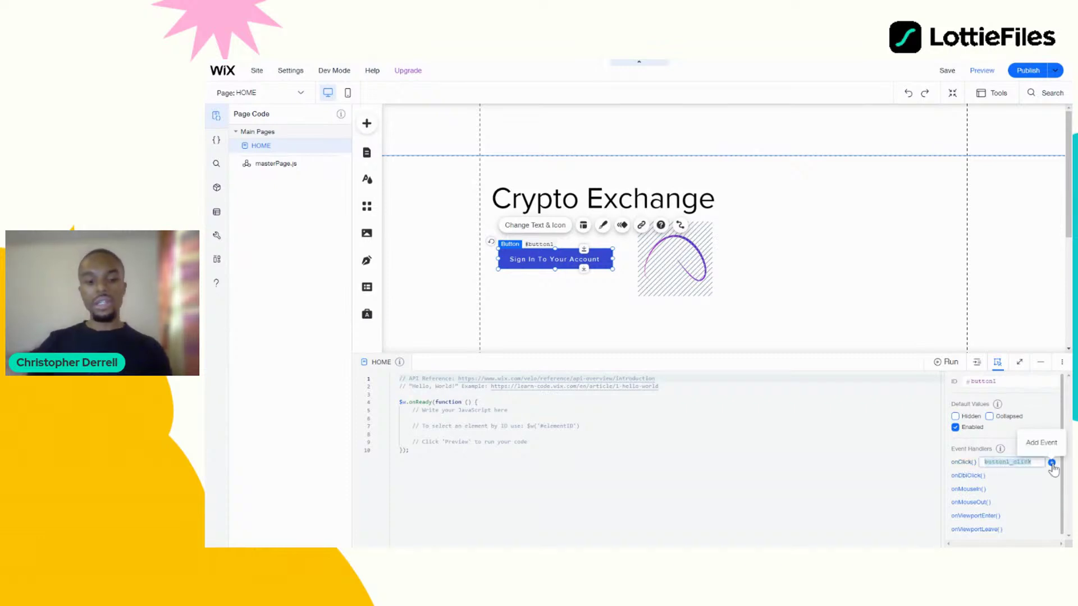
type("abc")
type("wLottie")
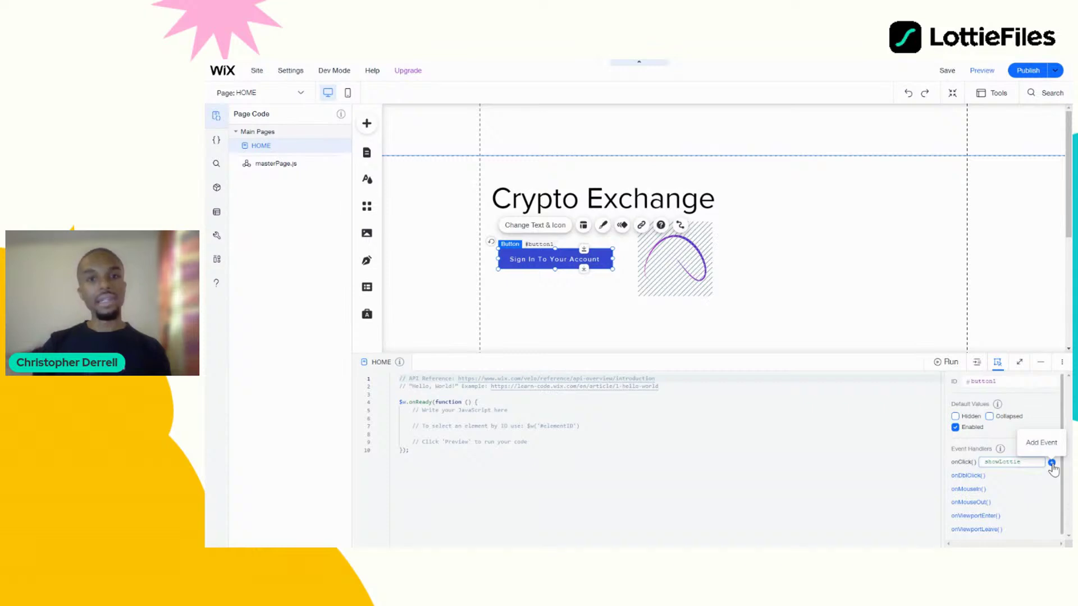
left_click(1051, 464)
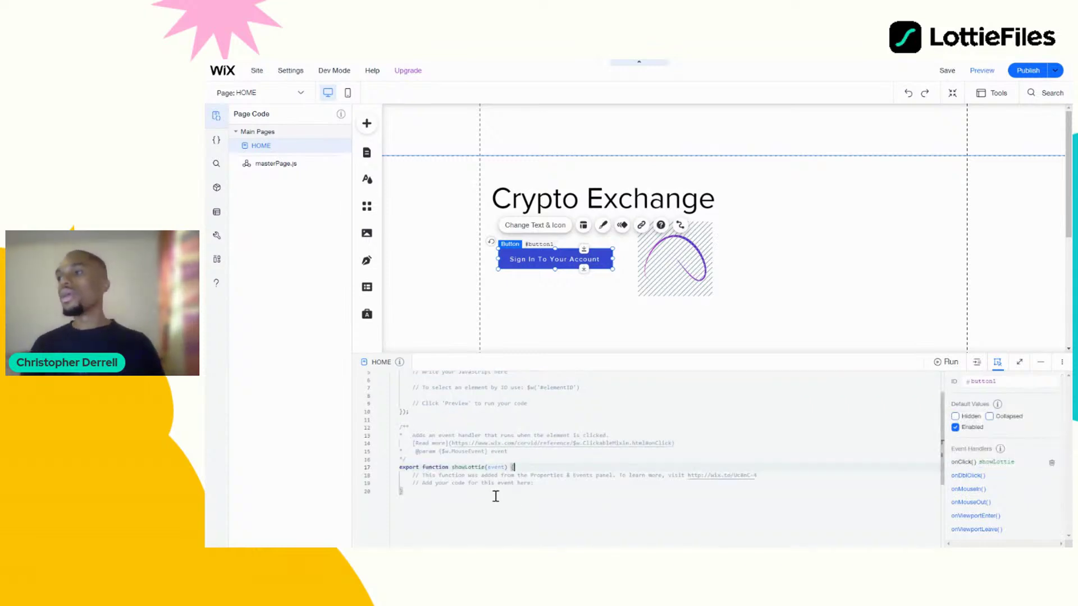
Step: Delete the placeholder comments inside the showLottie function
left_click(560, 481)
scroll(559, 481, "down", 2)
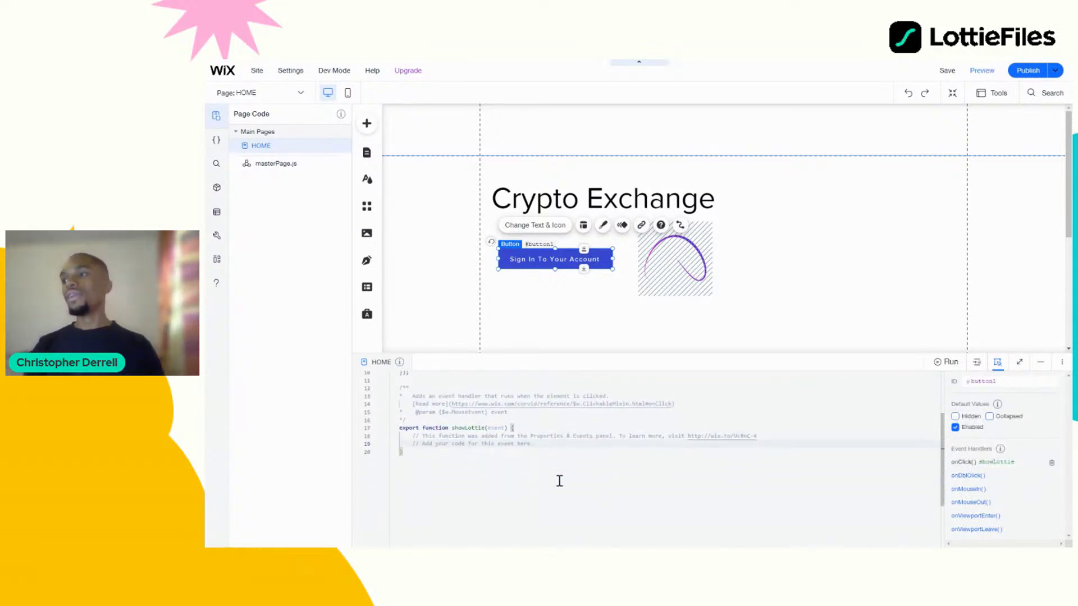
key("shift+Up")
key("shift+Home")
key("BackSpace")
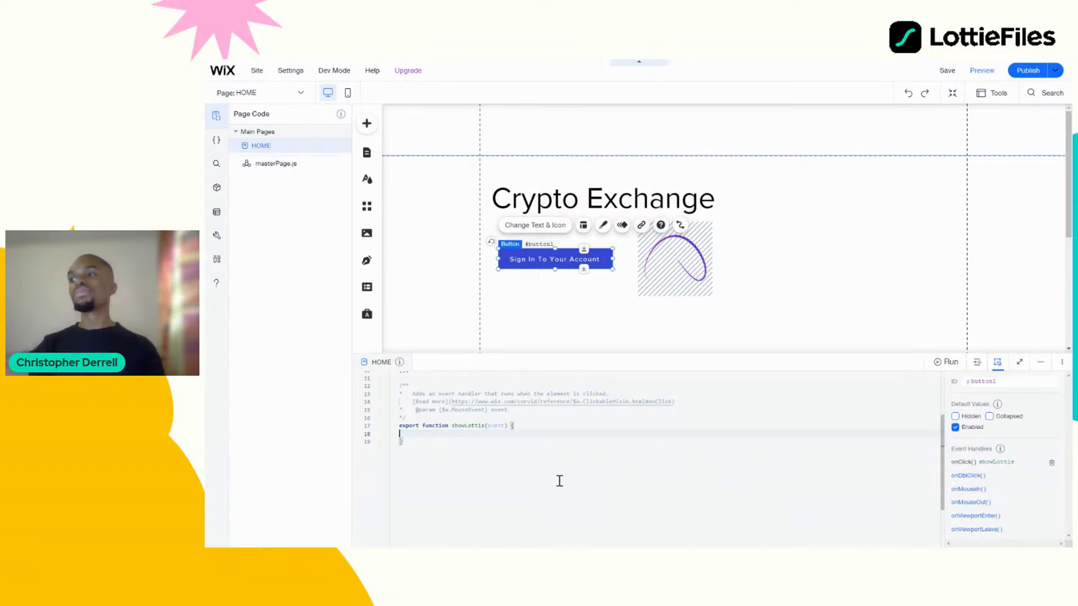
Step: Write $w('#lottieEmbed1').expand(); as the body of the showLottie function
type("#lott")
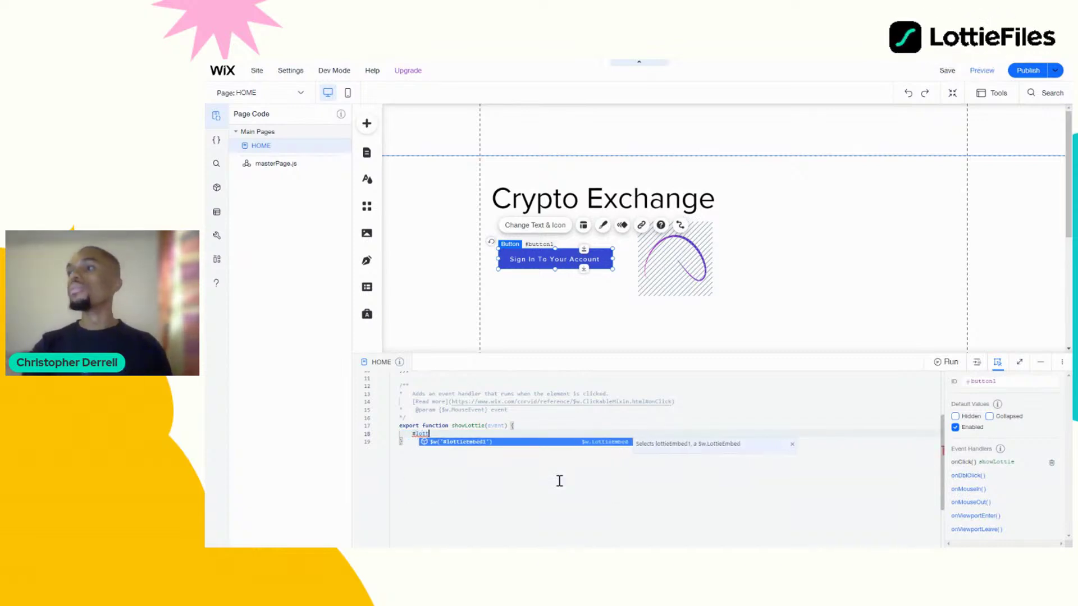
key("Return")
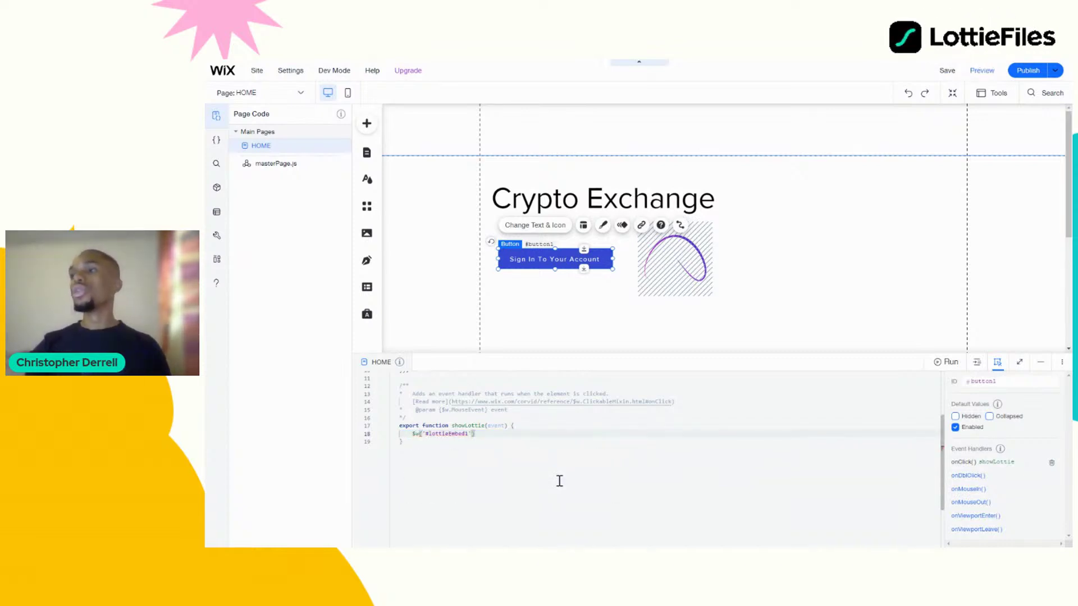
type(".expand")
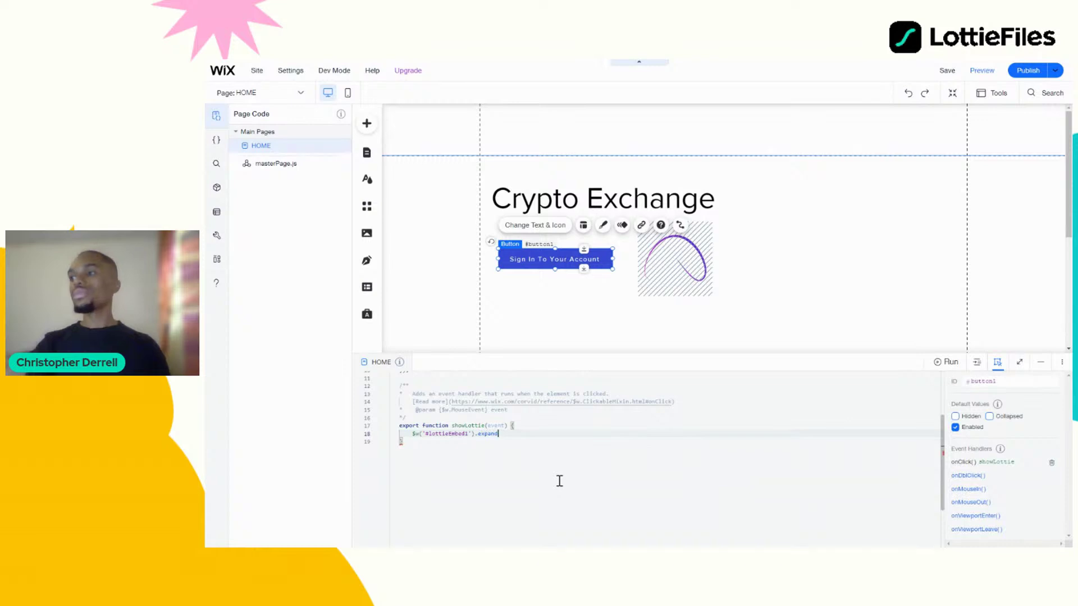
key("BackSpace")
key("BackSpace")
key("BackSpace")
key("BackSpace")
key("ctrl+space")
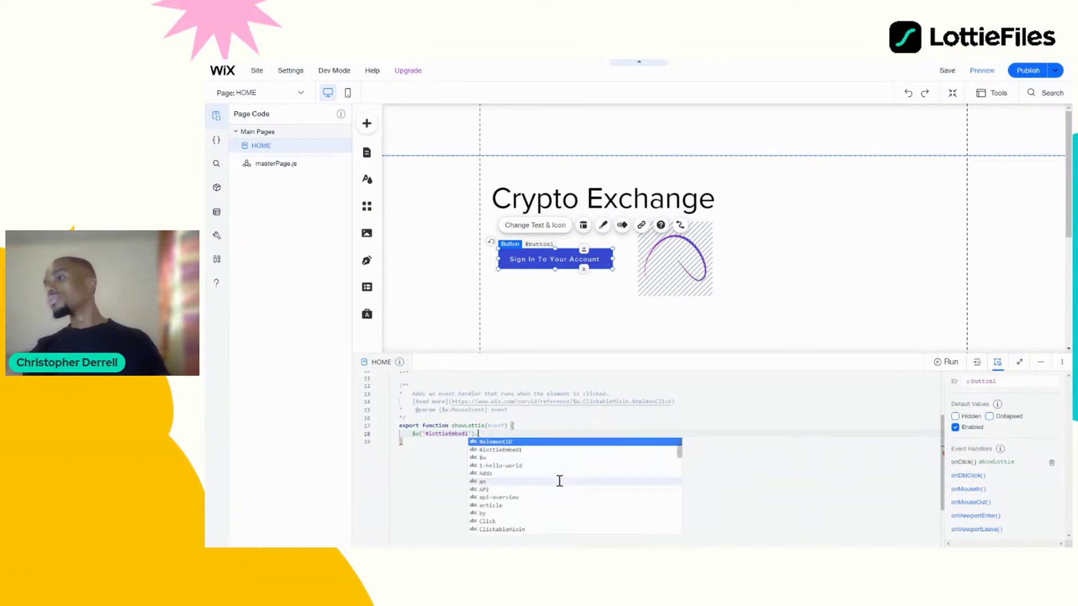
type("expand(")
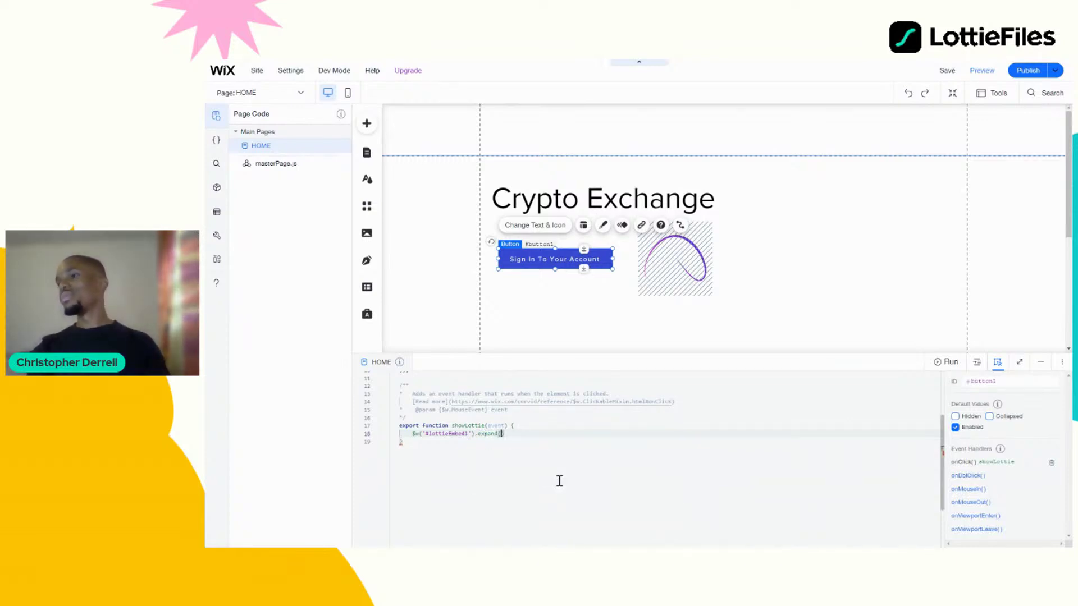
type(");")
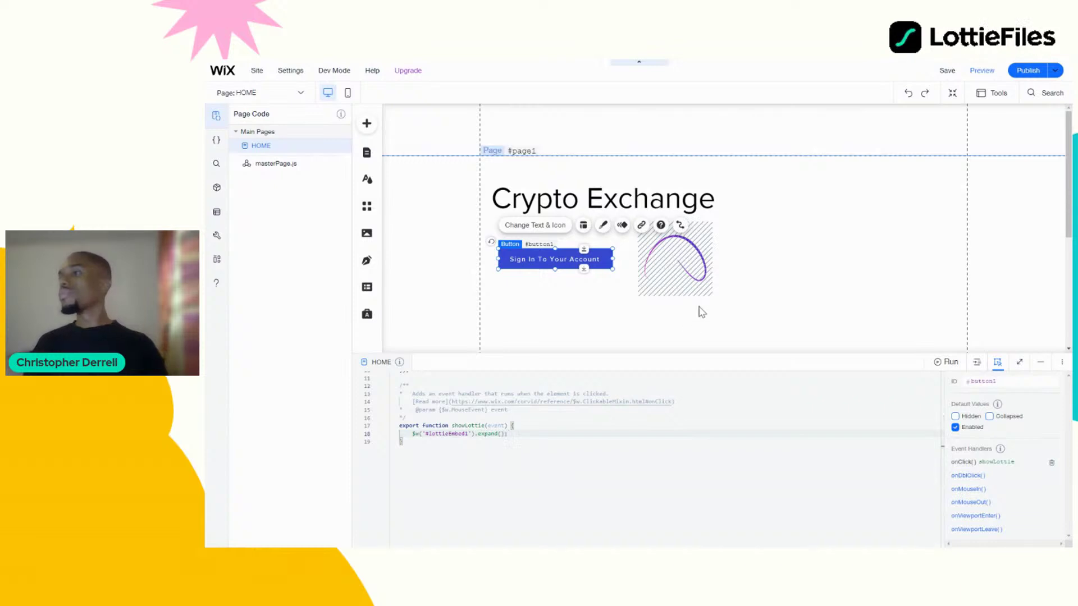
Step: Save the site and test in preview mode that the sign-in button reveals the Lottie animation
left_click(947, 71)
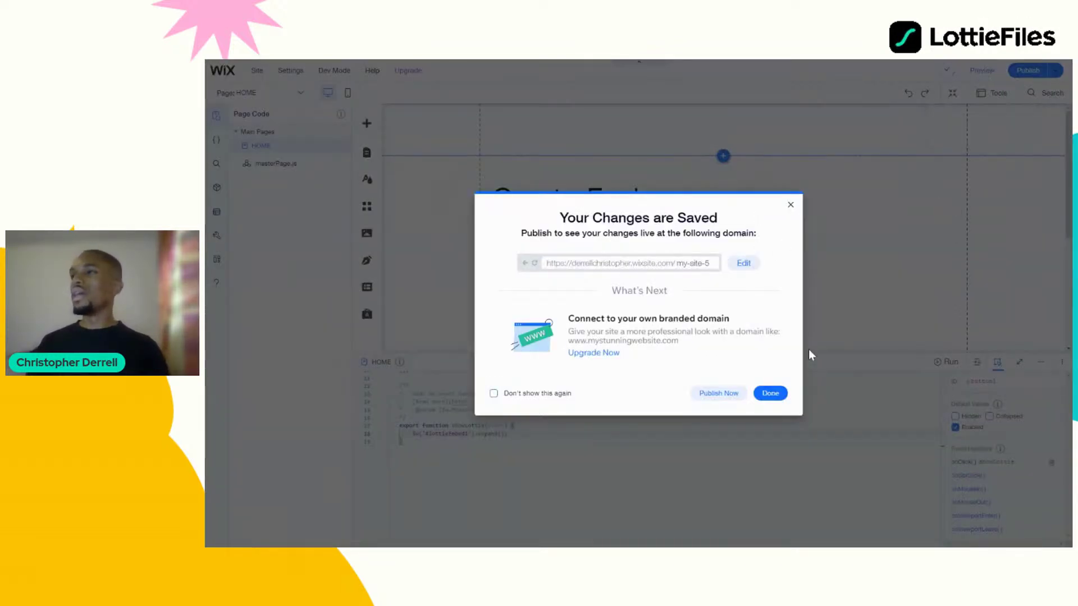
left_click(771, 393)
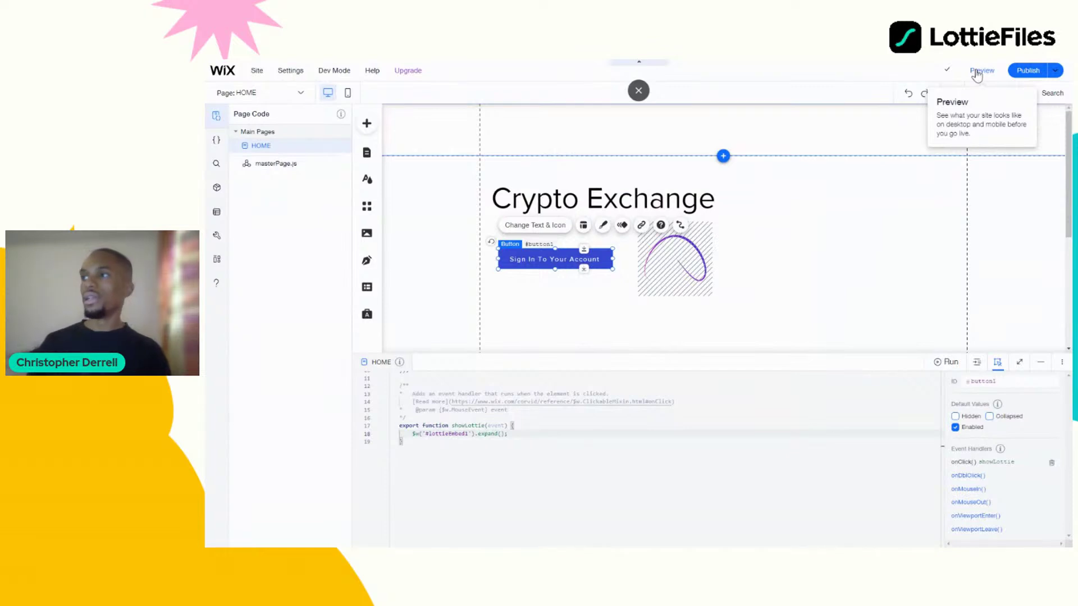
left_click(980, 71)
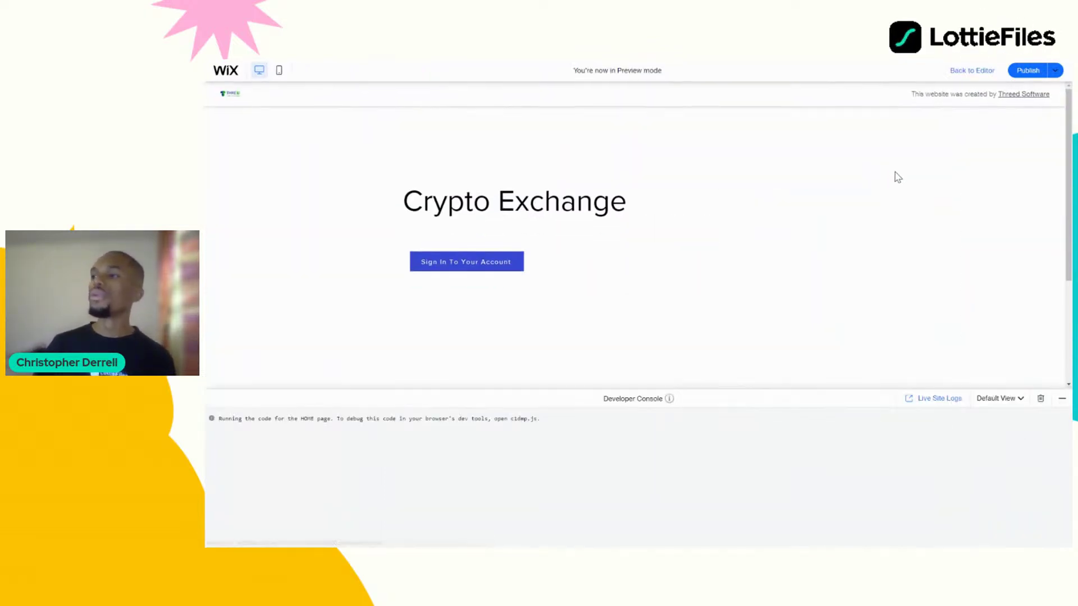
left_click(456, 275)
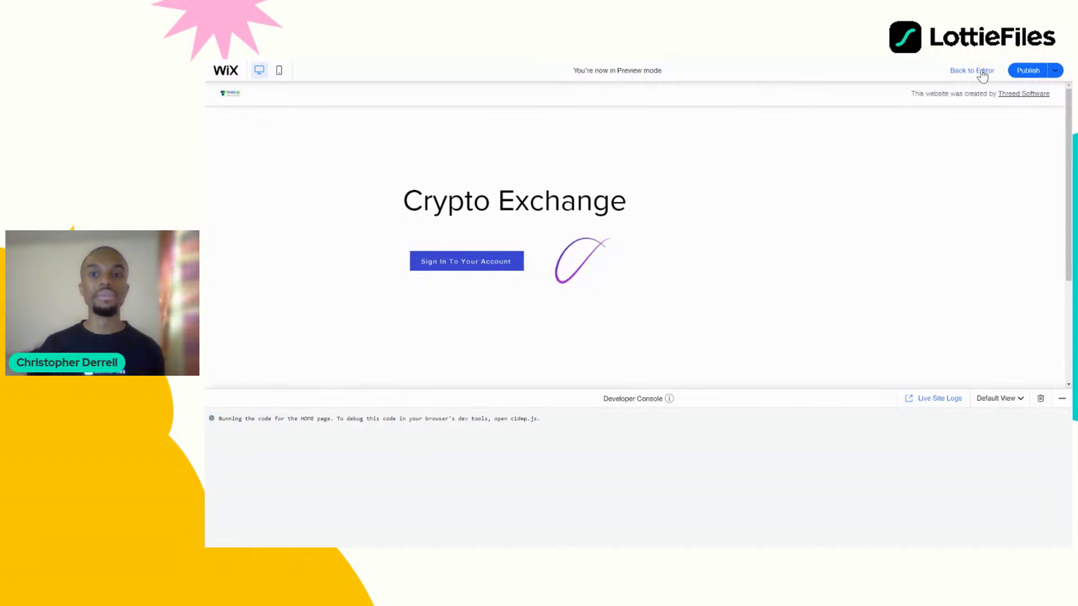
left_click(982, 72)
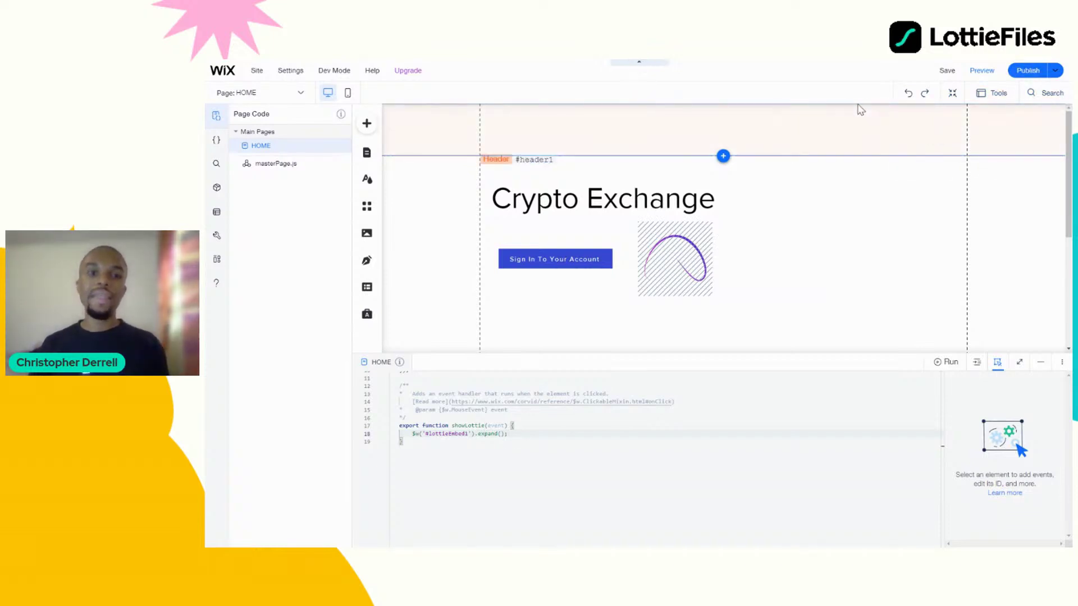
Step: Switch to the presentation, show the Advanced Lottie Customizations slide, and return to the browser
key("alt+Tab")
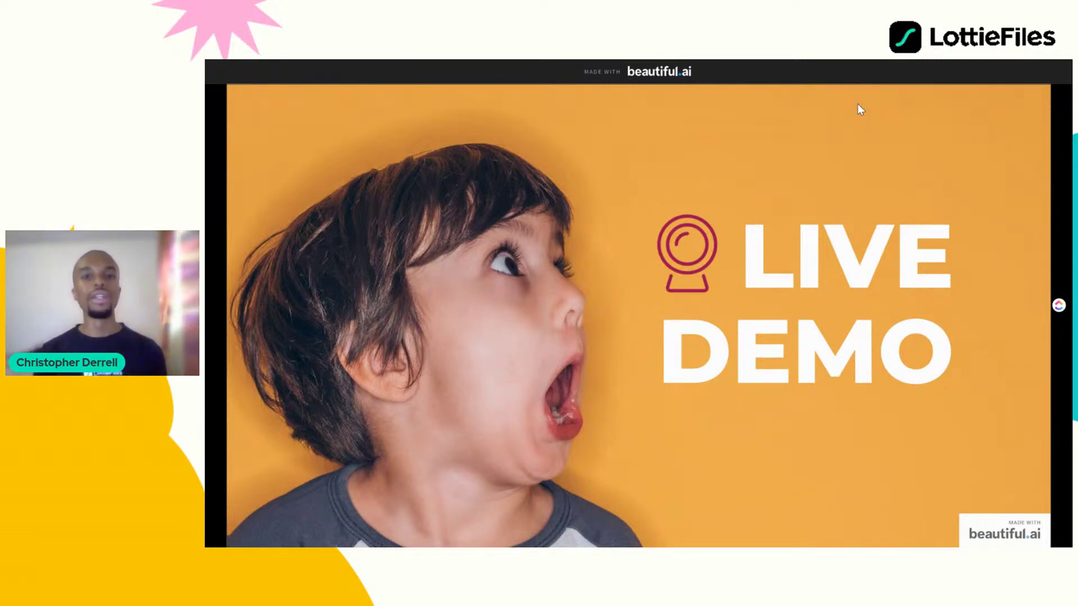
key("Right")
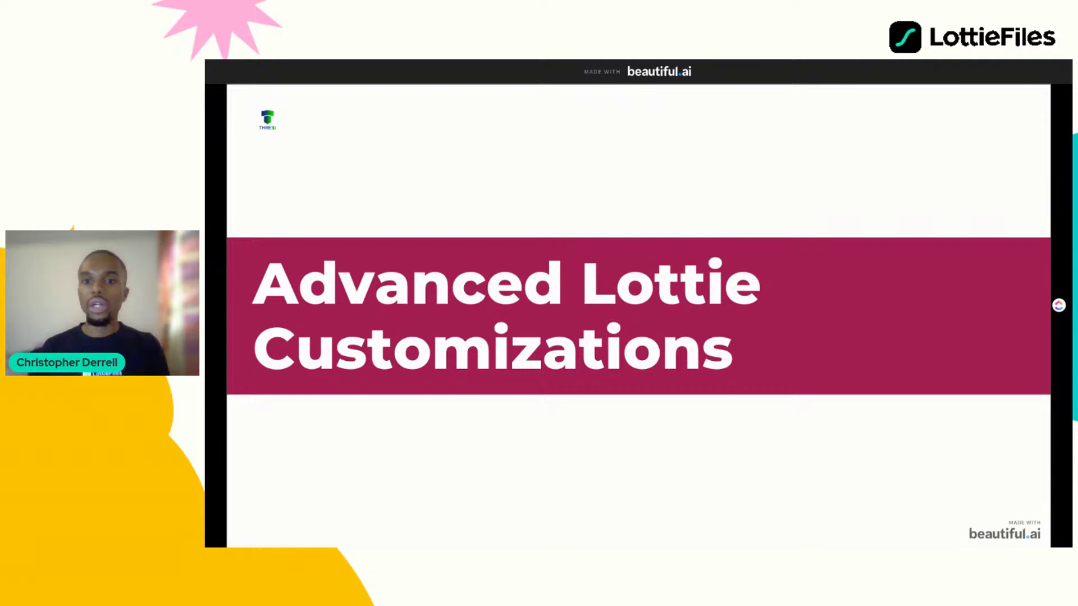
key("alt+Tab")
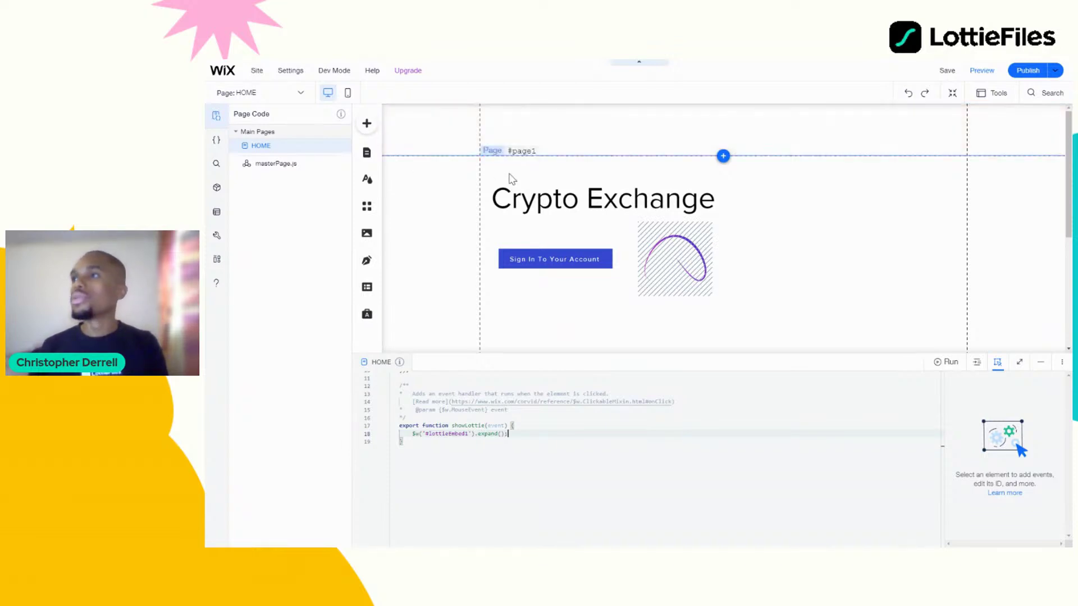
key("ctrl+Tab")
key("ctrl+Tab")
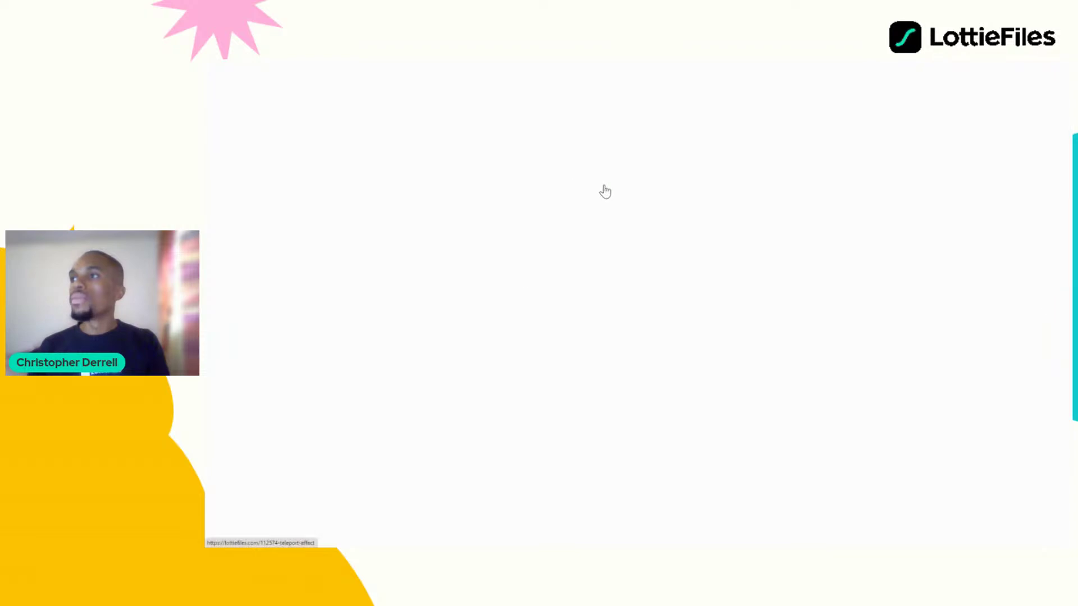
key("ctrl+Tab")
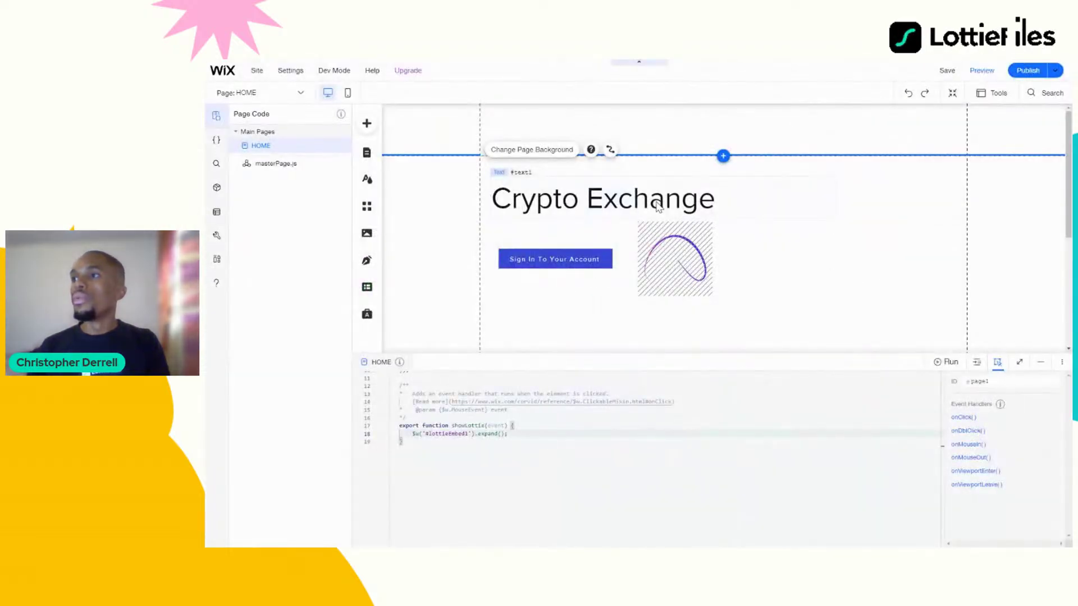
key("ctrl+Tab")
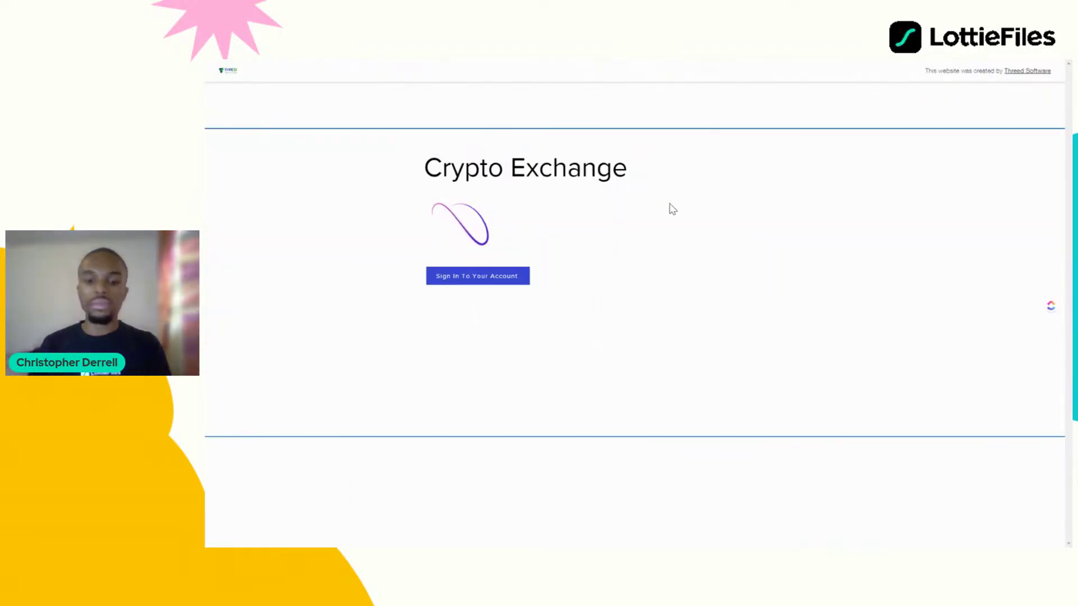
Step: Exit full screen, open threedsoftware.com/scroll-alottie in a new tab, and examine how its tree animations respond to scrolling
key("F11")
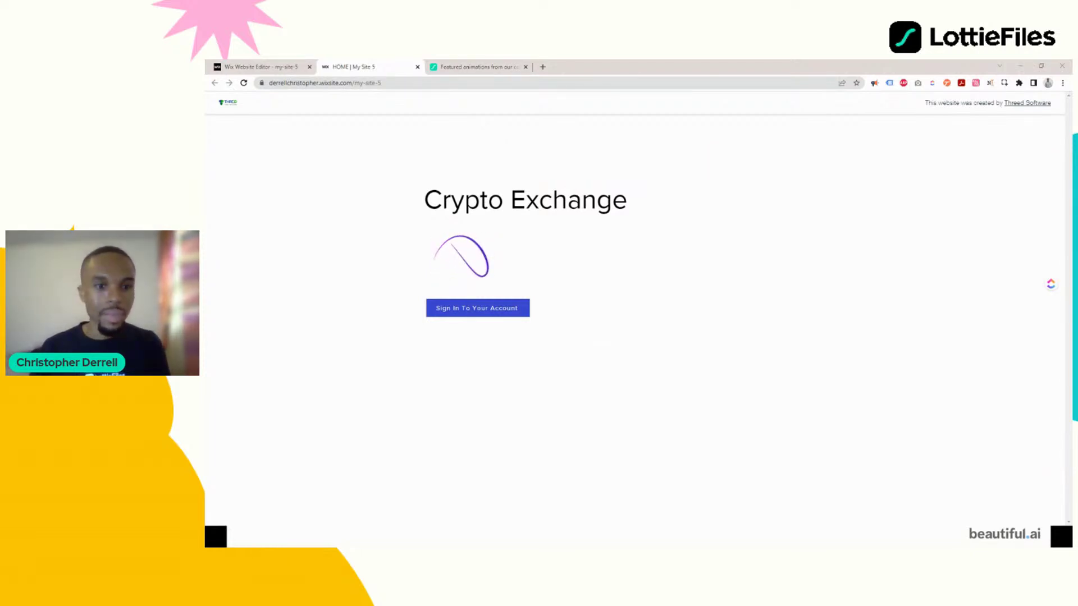
left_click(542, 67)
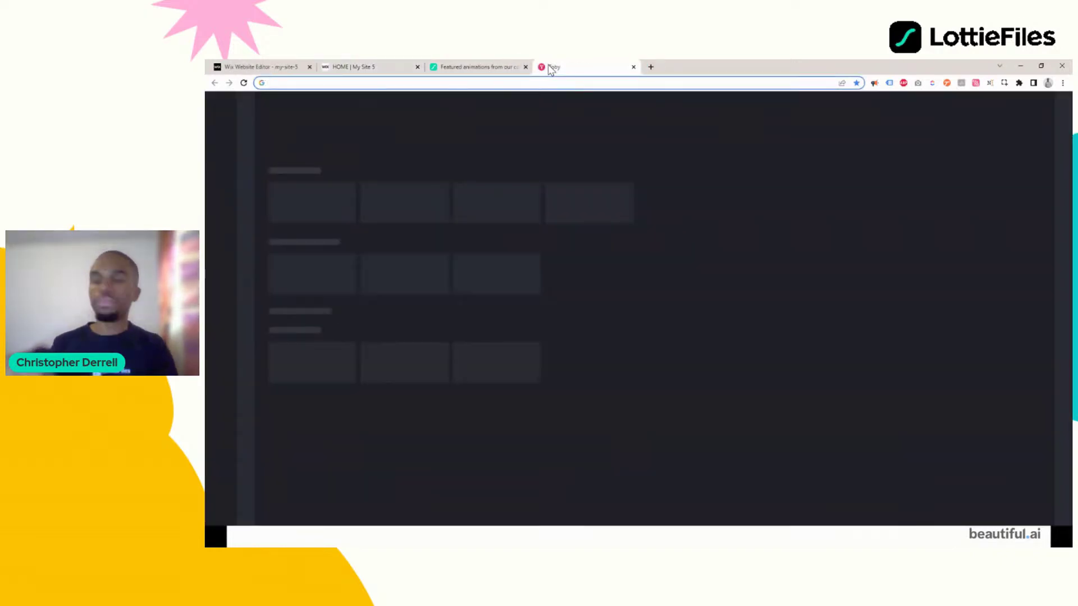
type("threedsoftware.com")
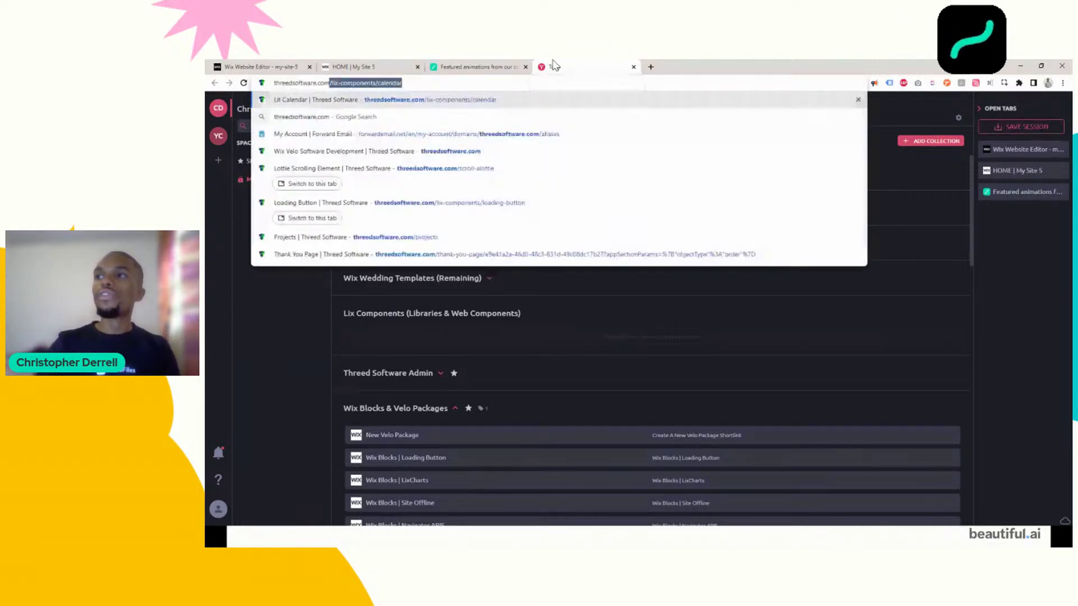
key("Down")
key("Down")
key("Down")
key("Down")
key("Return")
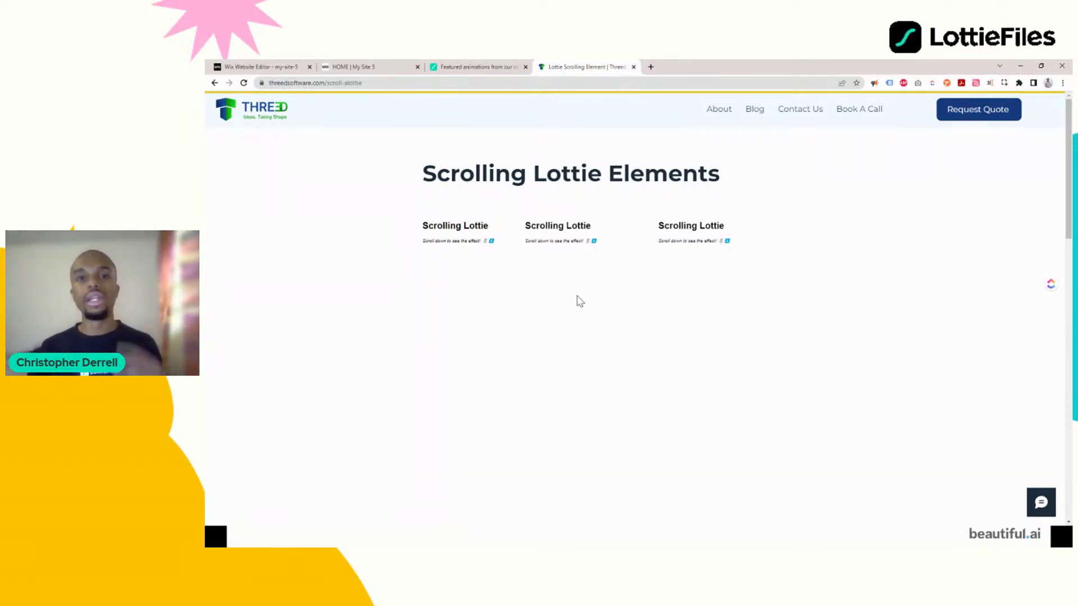
scroll(578, 301, "down", 5)
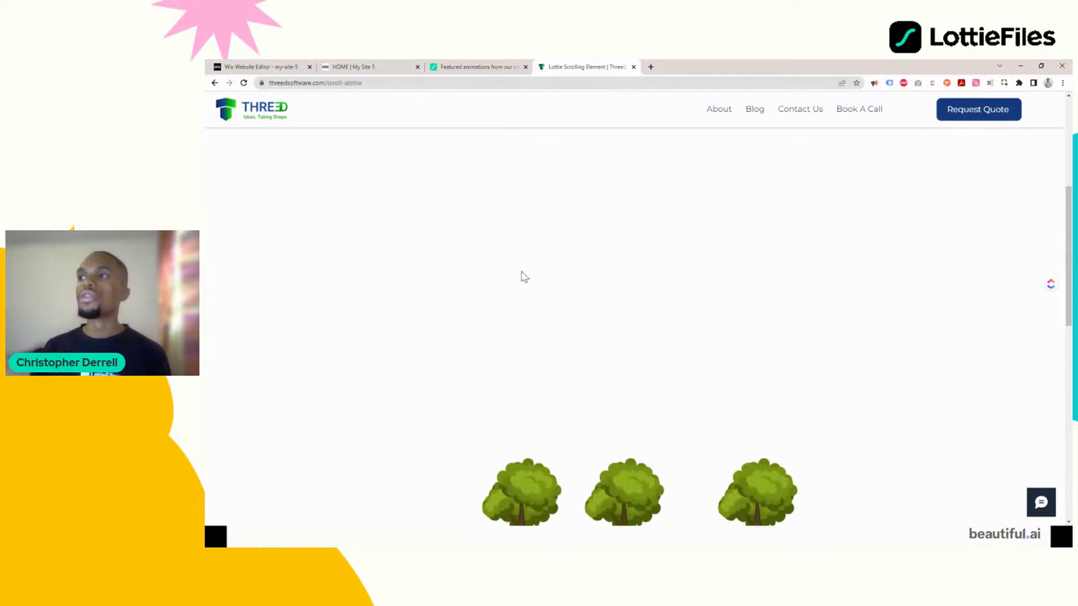
scroll(537, 282, "down", 2)
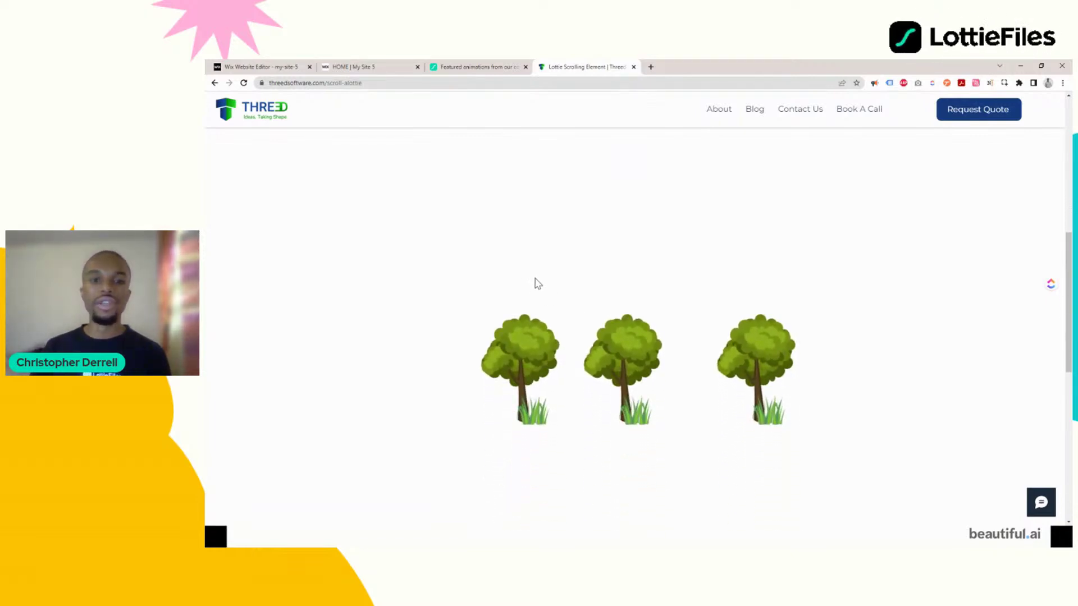
scroll(602, 344, "up", 2)
scroll(601, 343, "down", 2)
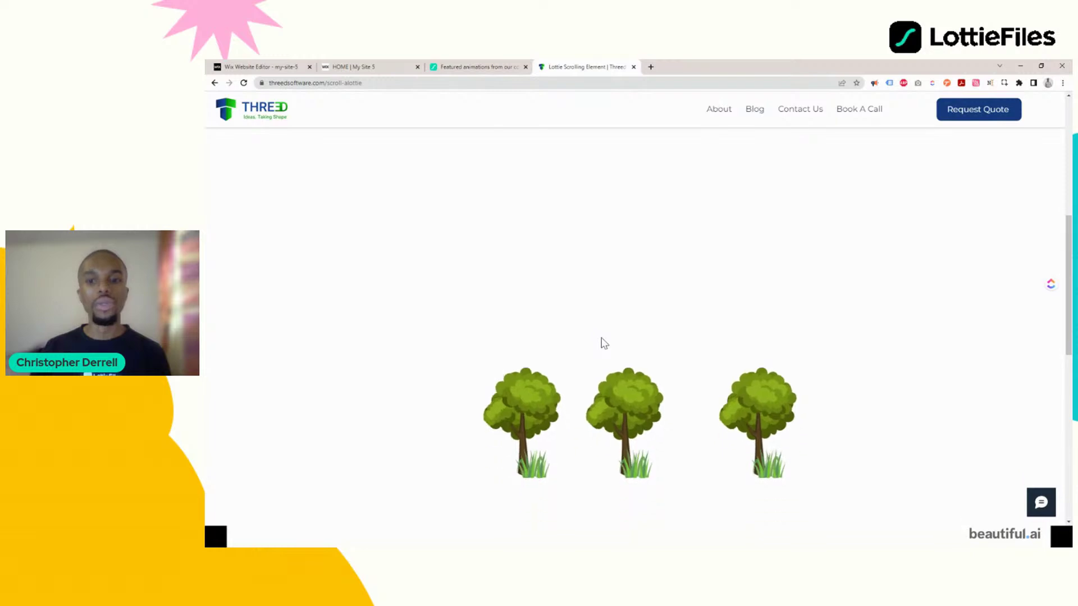
scroll(601, 339, "down", 3)
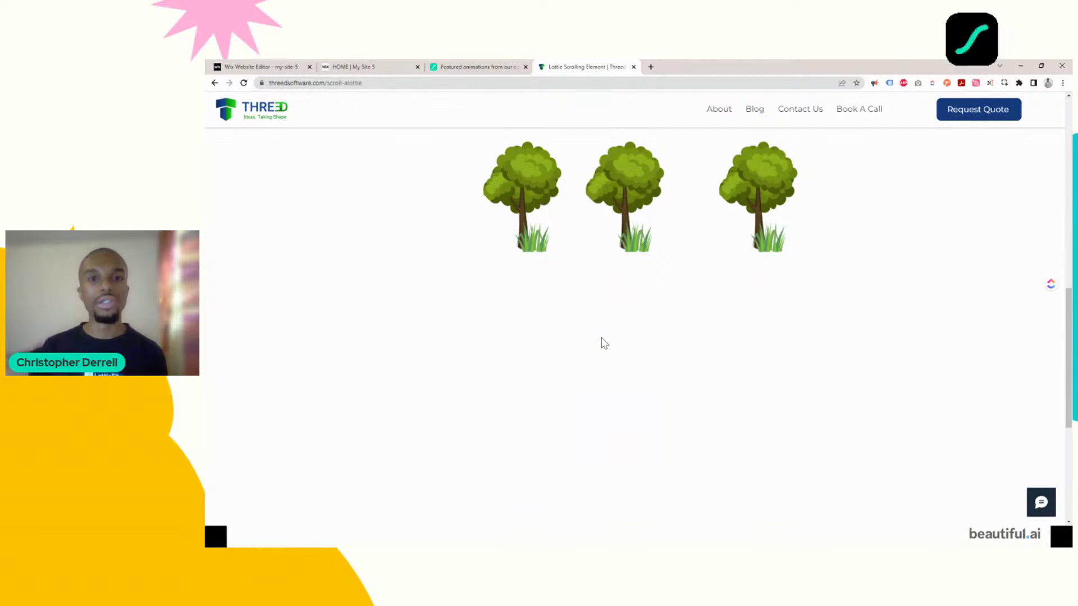
Step: Load the events page at inthemeta.space/events-calendar in the same tab
left_click(533, 84)
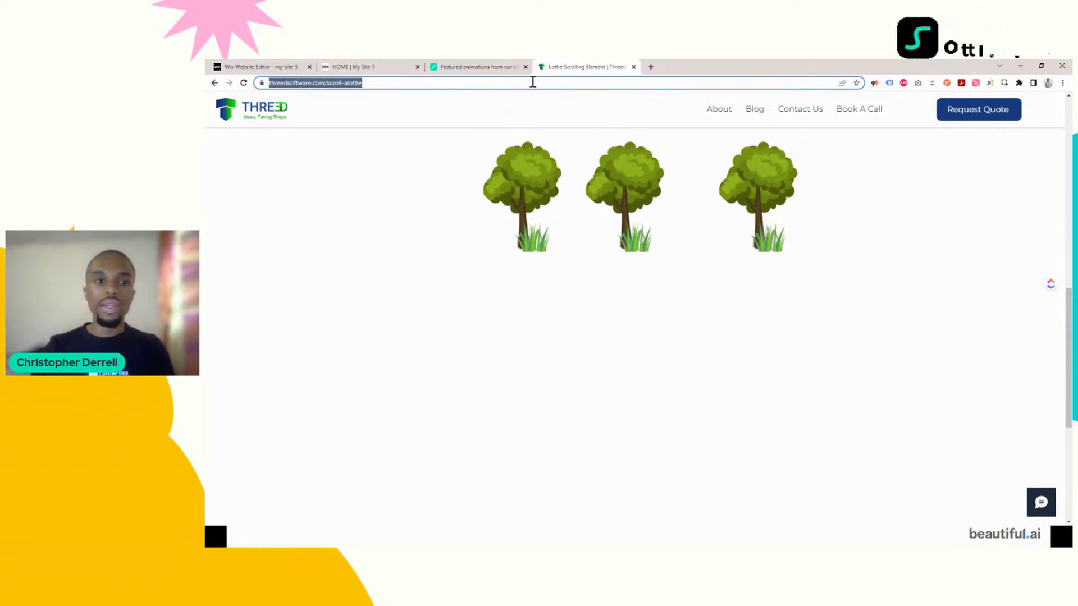
type("inthemeta.space/")
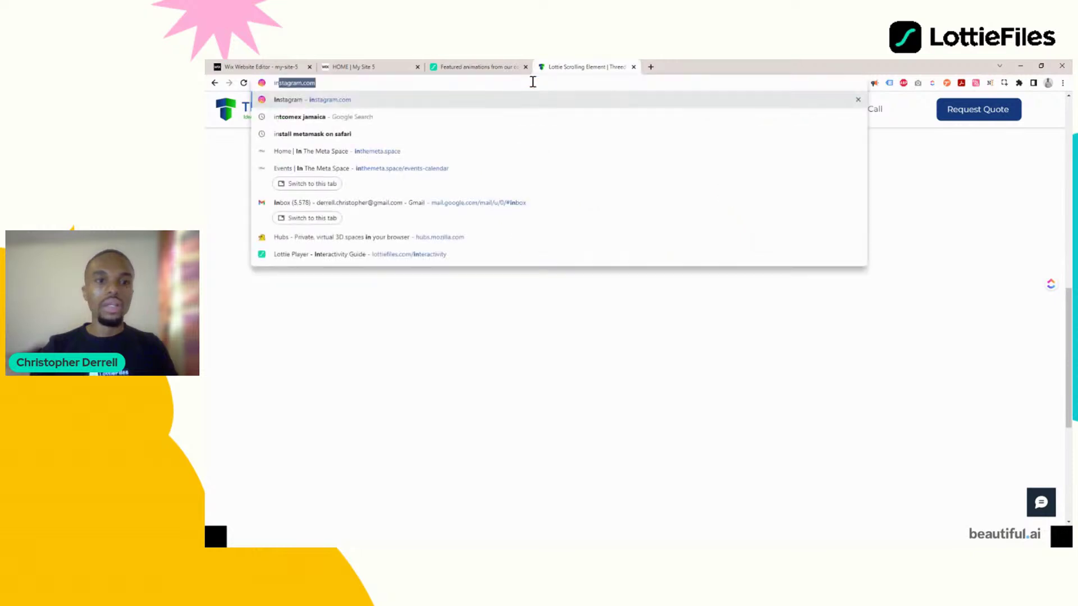
key("Down")
key("Down")
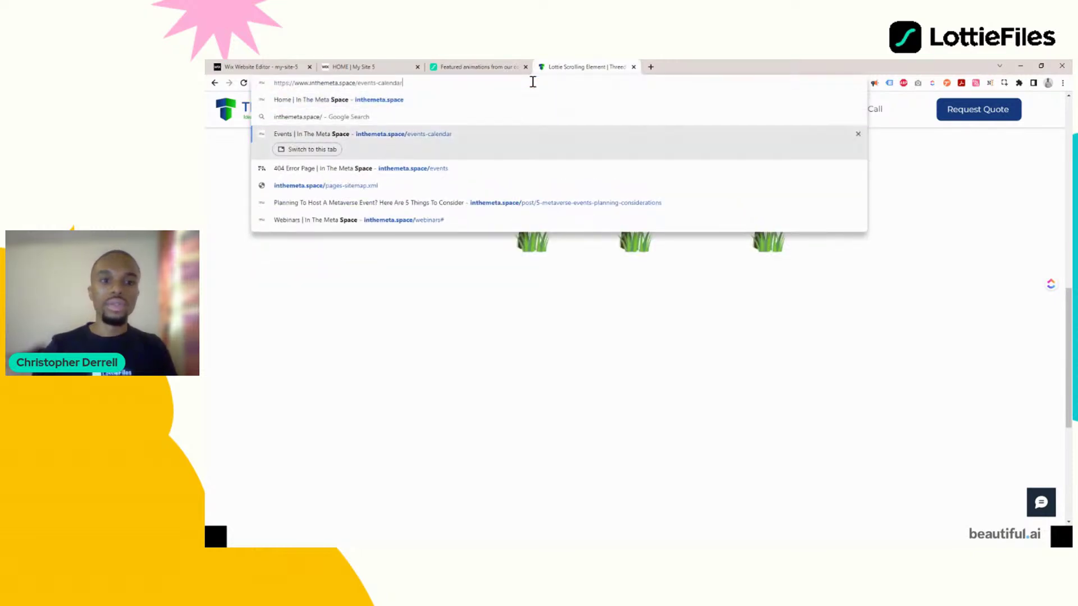
key("Return")
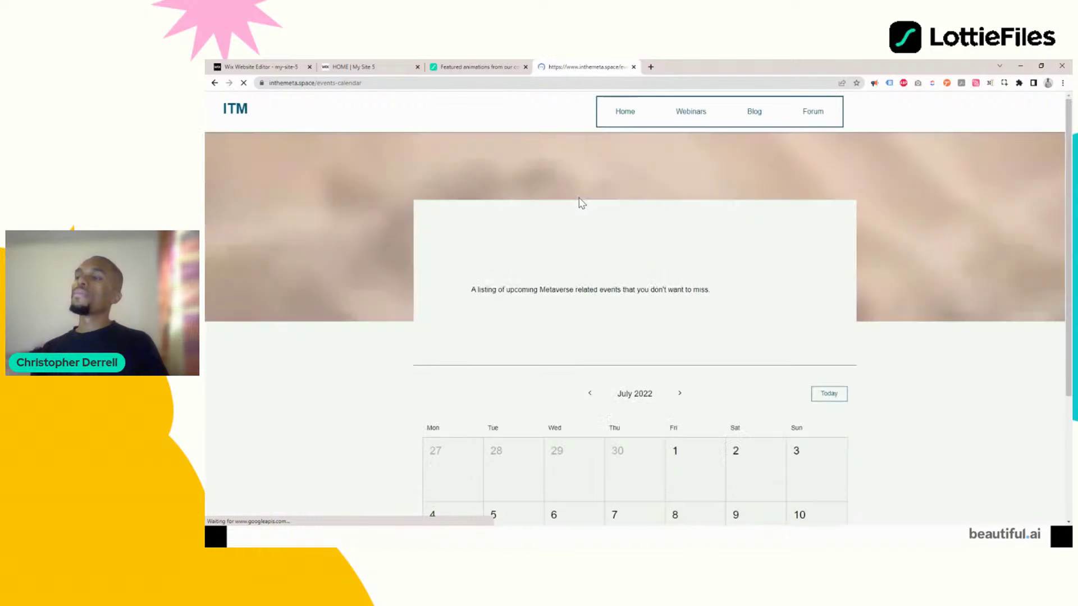
Step: Examine how the tree and delivery box Lottie animations below the events calendar react to scrolling in both directions
scroll(611, 241, "down", 8)
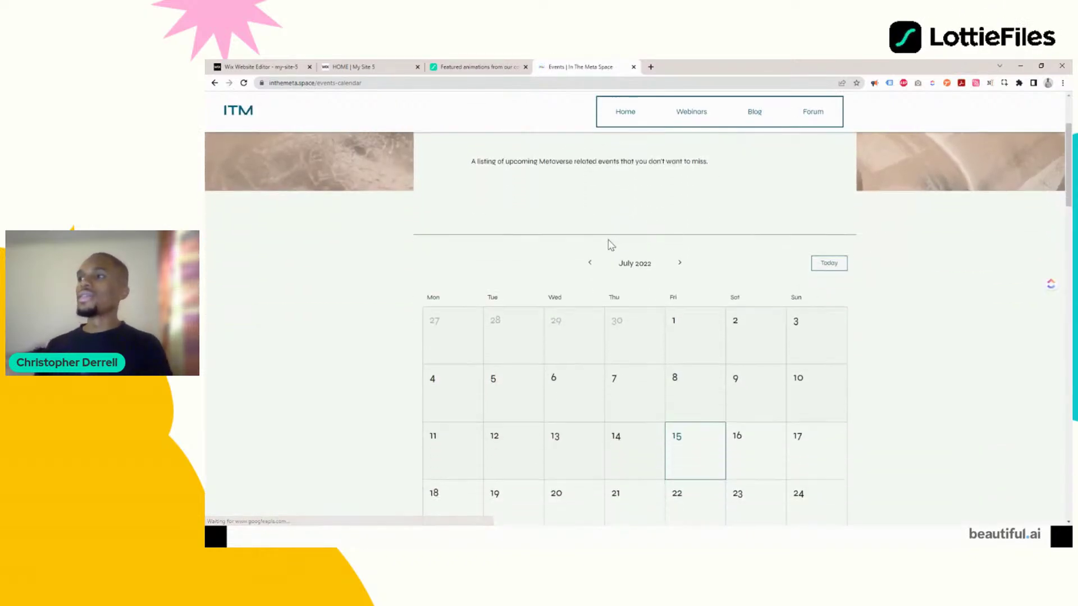
scroll(891, 215, "down", 10)
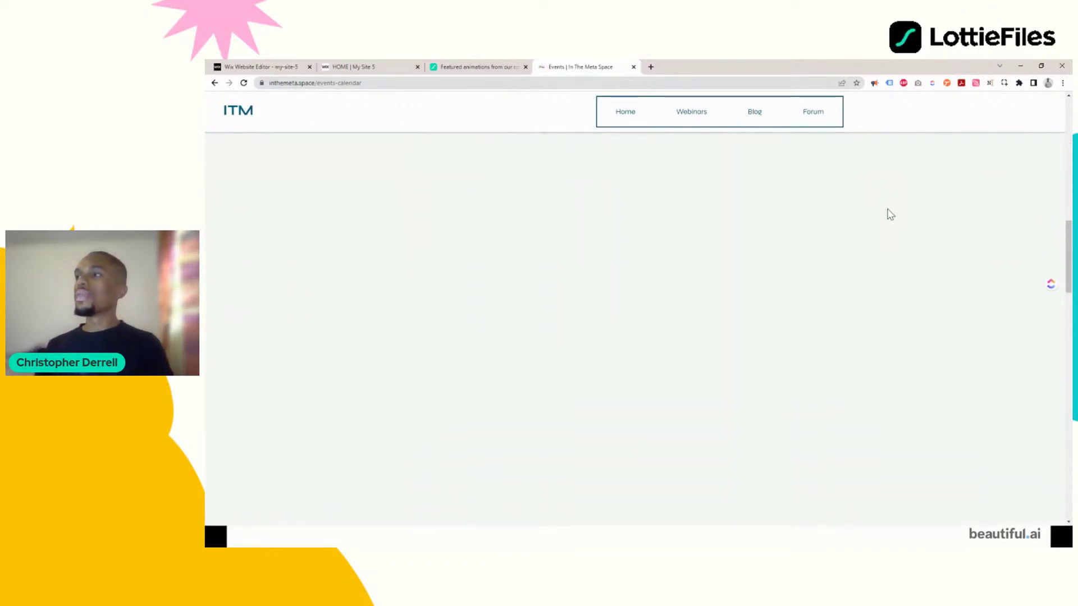
scroll(890, 215, "up", 5)
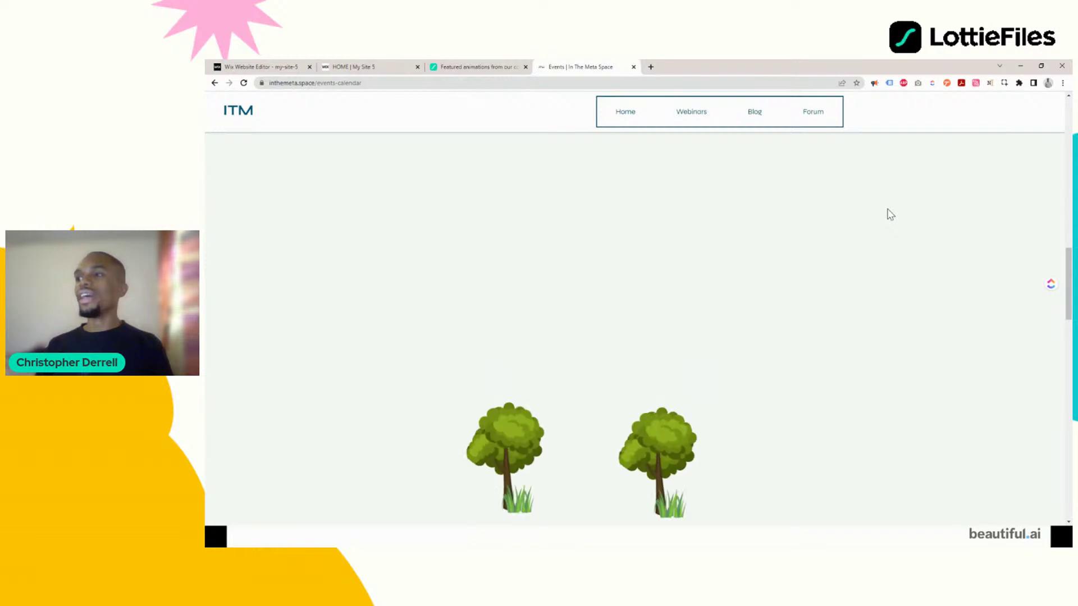
scroll(891, 215, "down", 2)
scroll(891, 214, "down", 6)
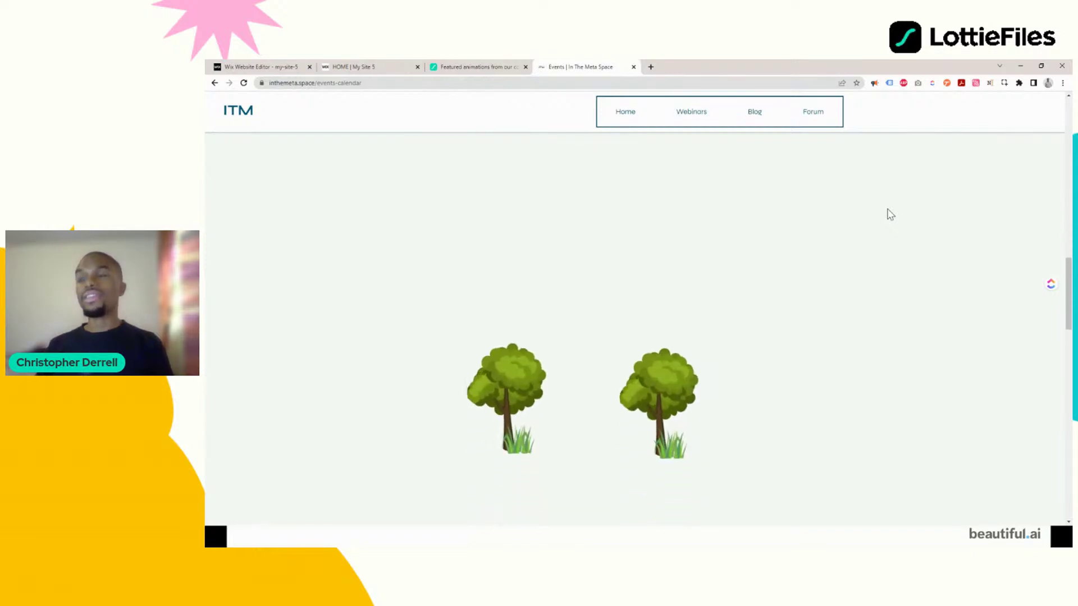
scroll(890, 214, "down", 5)
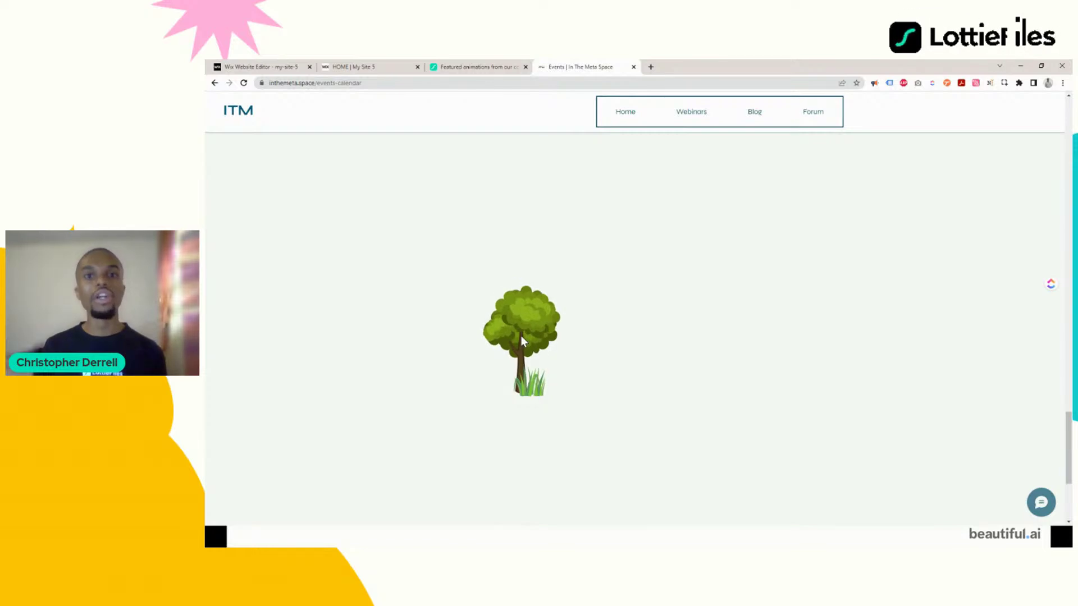
scroll(610, 315, "up", 5)
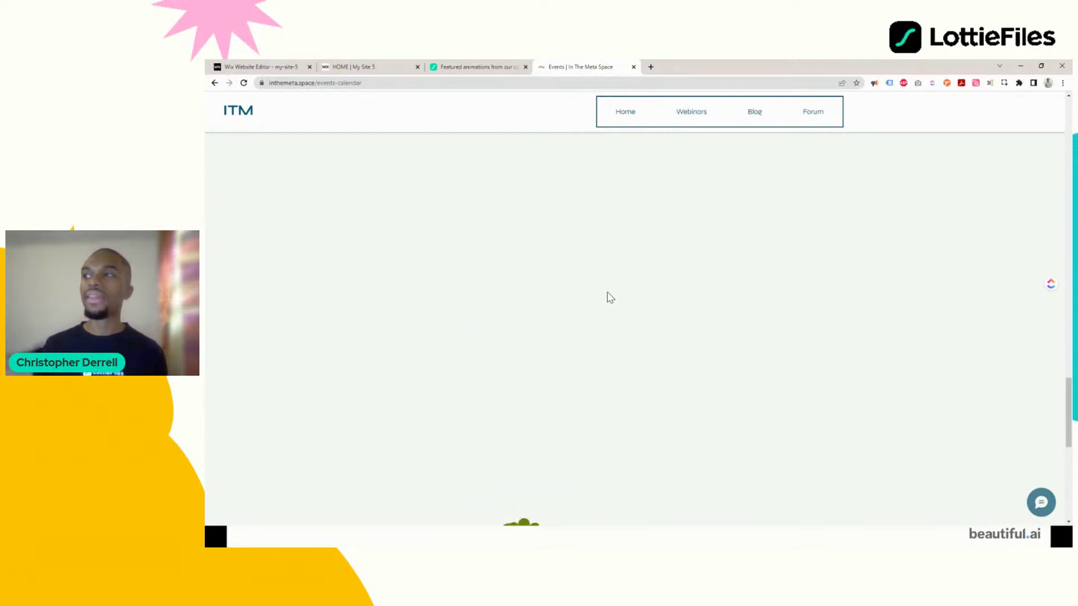
scroll(609, 323, "up", 5)
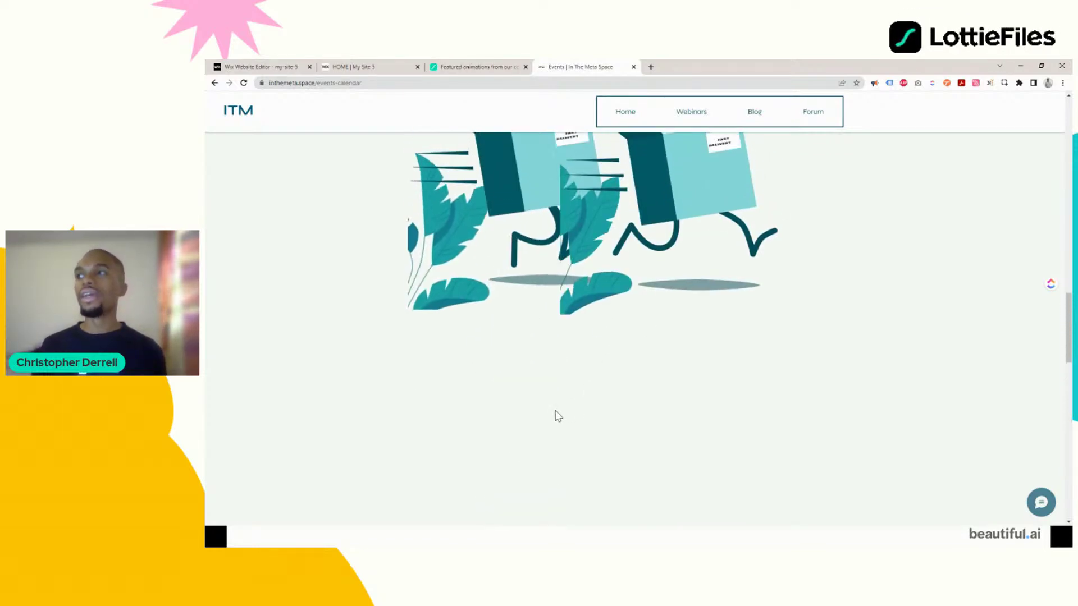
scroll(533, 348, "up", 3)
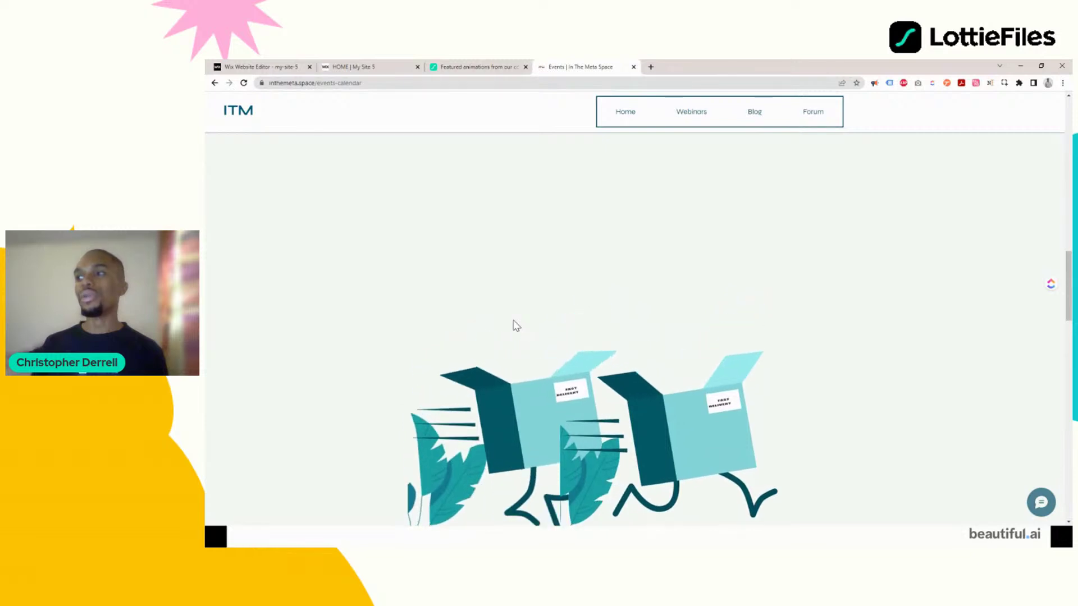
scroll(516, 325, "down", 5)
scroll(515, 326, "up", 7)
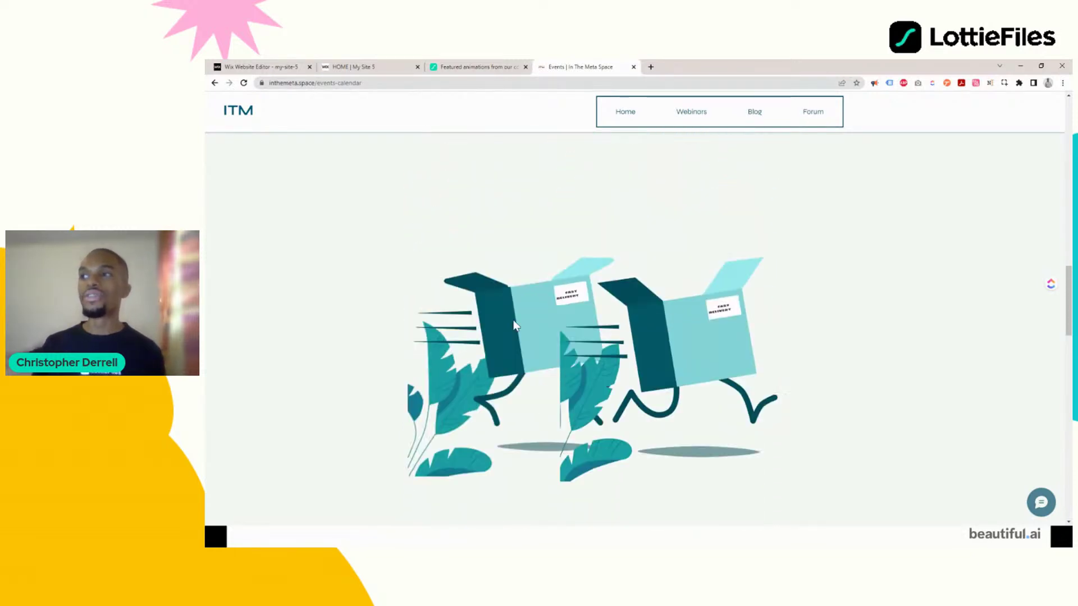
scroll(516, 326, "down", 6)
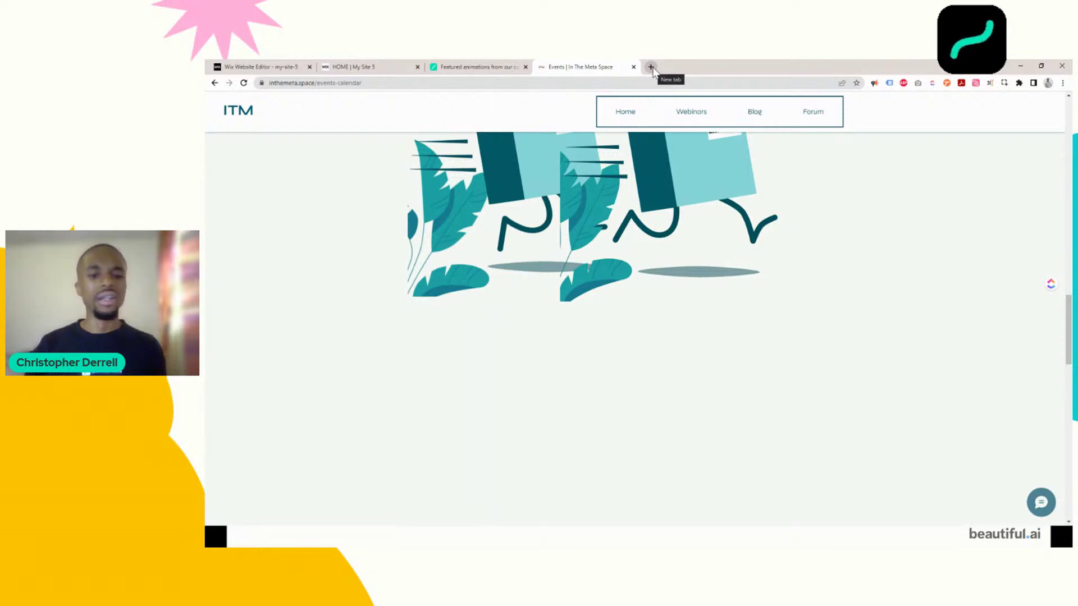
Step: Open the Lix Loading Button page at threedsoftware.com/lix-components/loading-button in a new tab
left_click(651, 67)
type("threedsoftware.com")
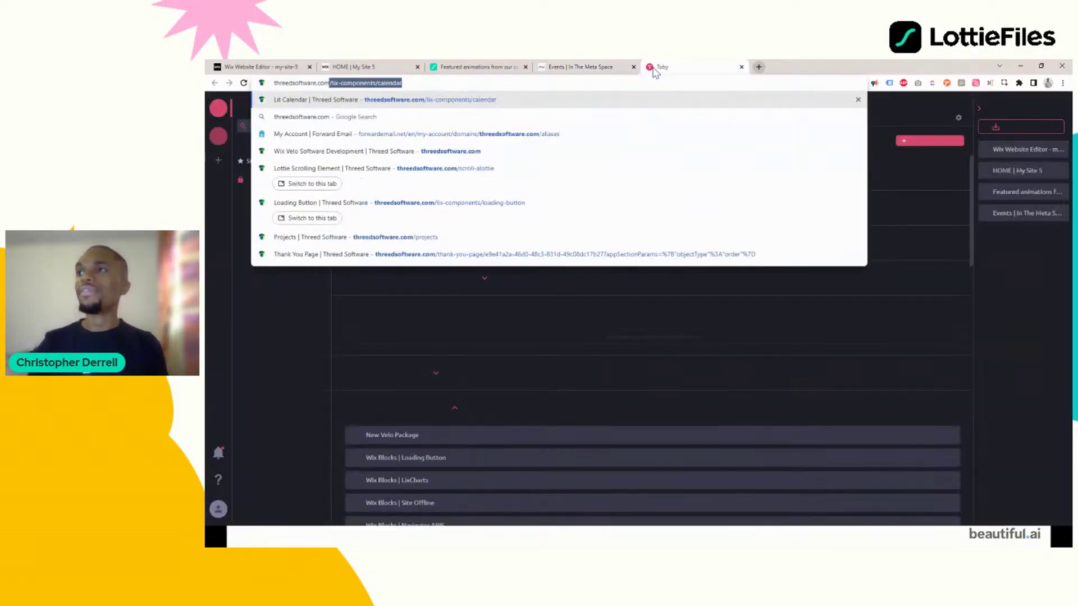
type("/")
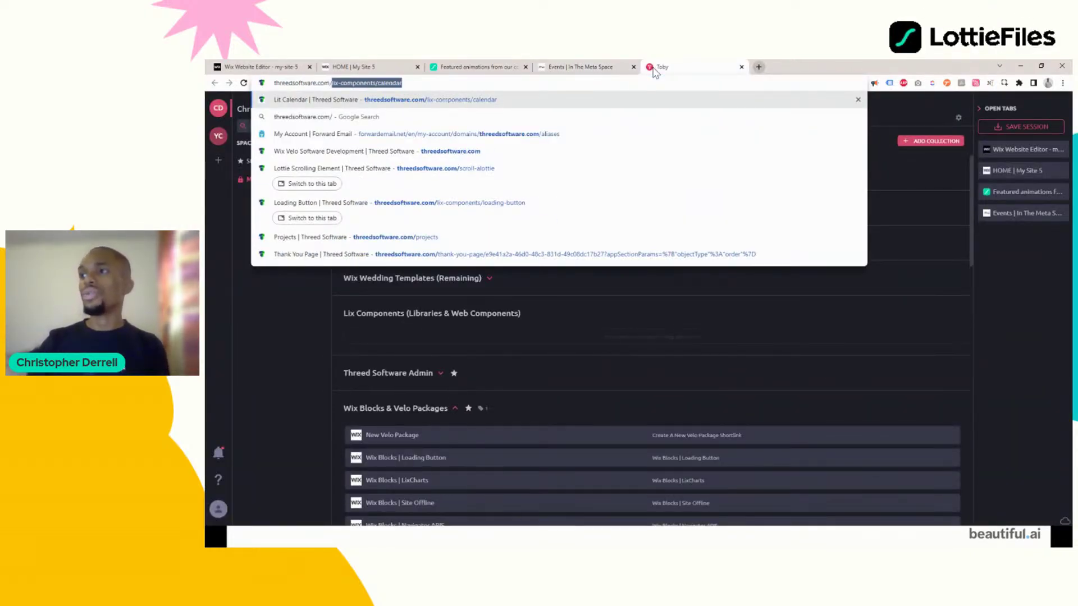
key("Down")
key("Down")
key("Down")
key("Down")
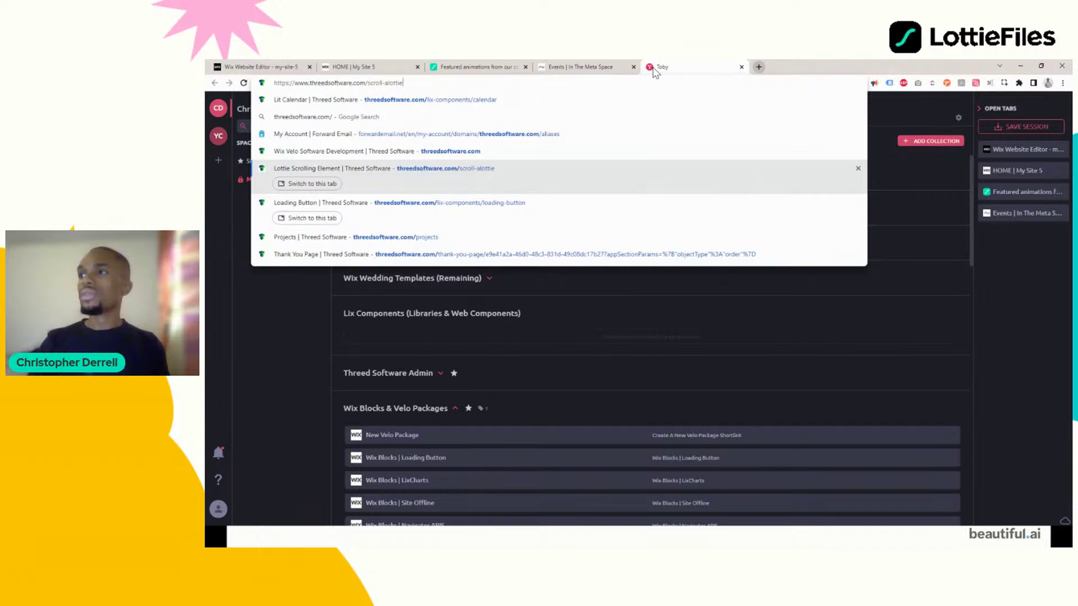
key("Down")
key("Return")
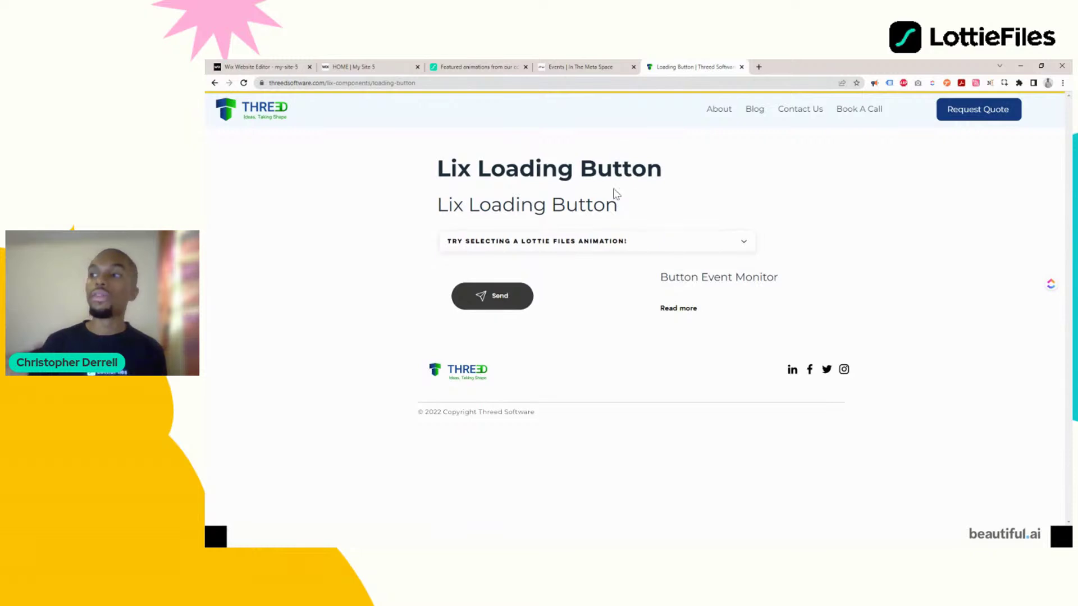
Step: Choose the Loading 4 Lottie animation for the Lix loading button and trigger Send to play it
left_click(481, 303)
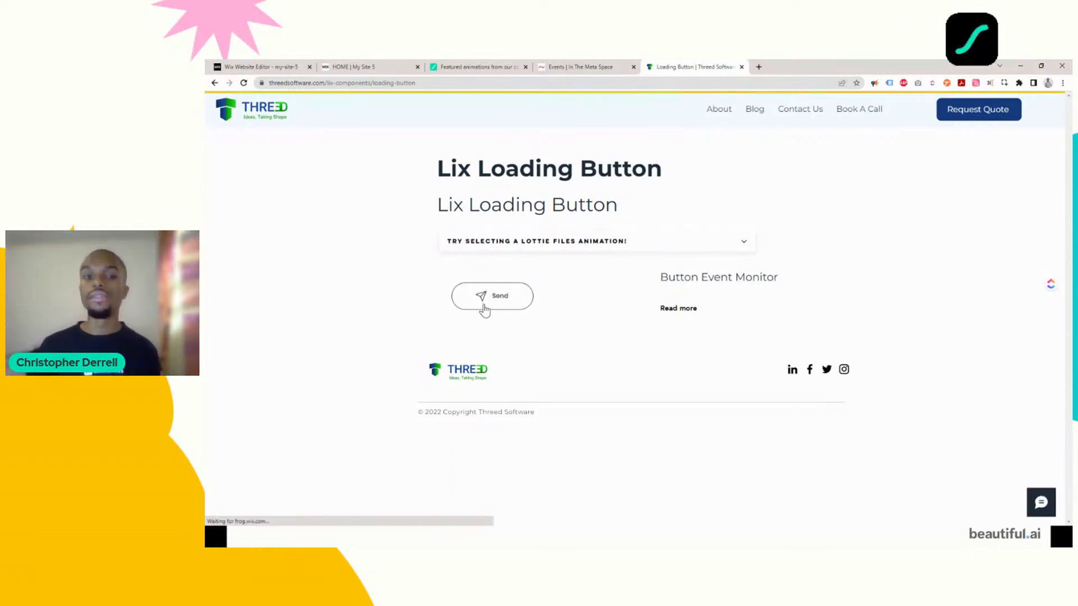
left_click(651, 245)
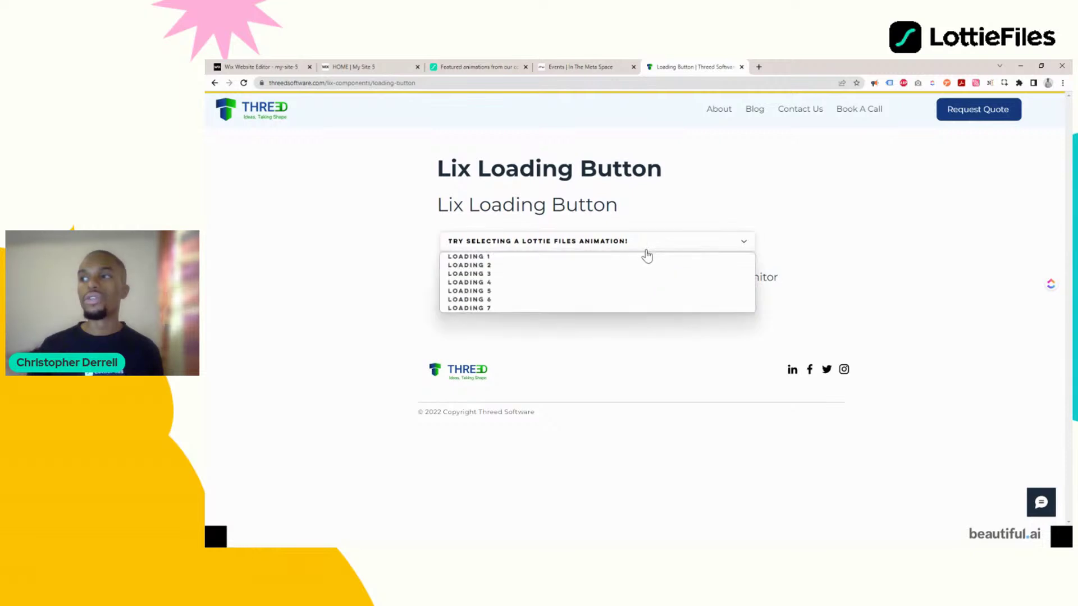
left_click(627, 286)
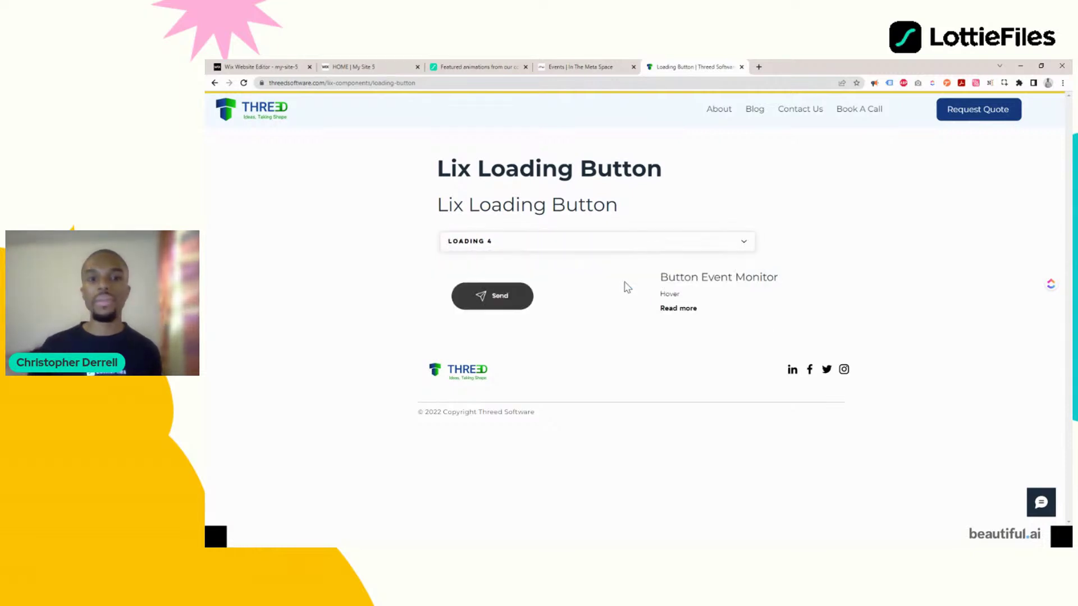
scroll(565, 308, "up", 5)
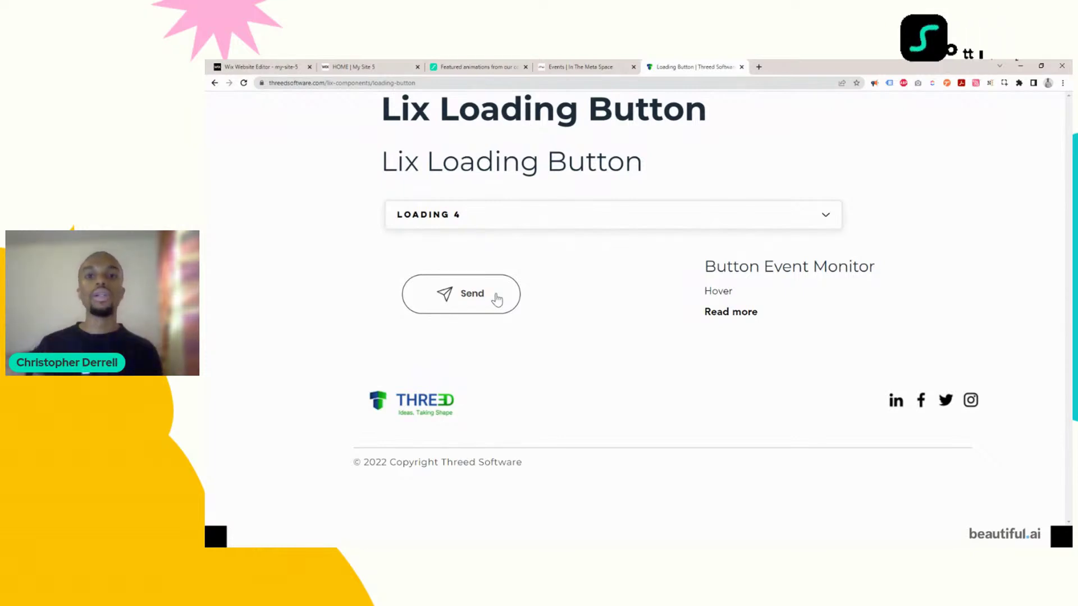
left_click(498, 301)
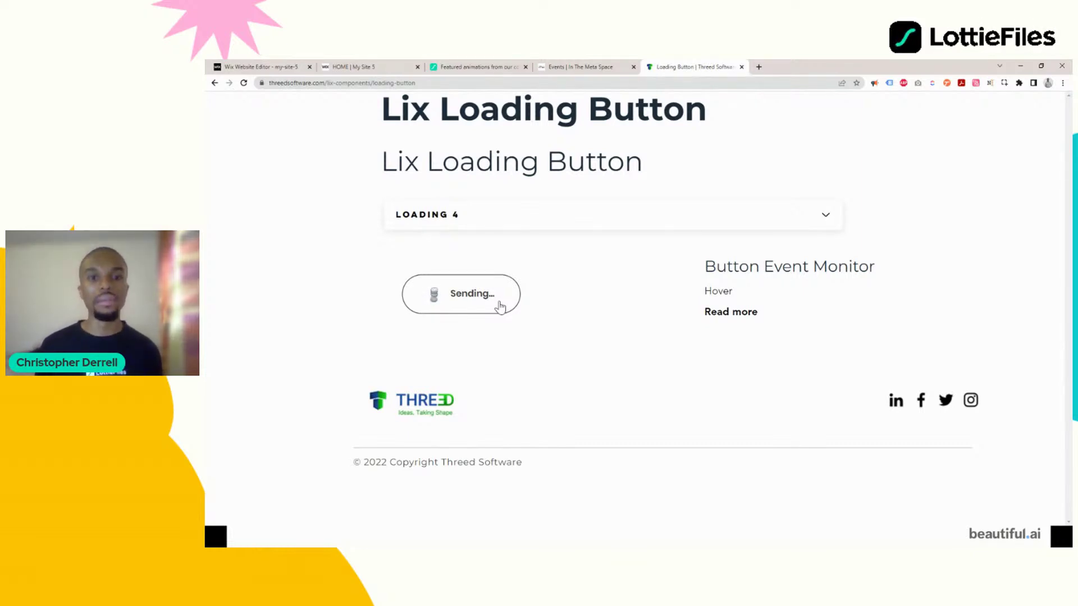
Step: Open the Lottie Interactive Example page at threedsoftware.com/lottie-interactive in a new tab
left_click(761, 69)
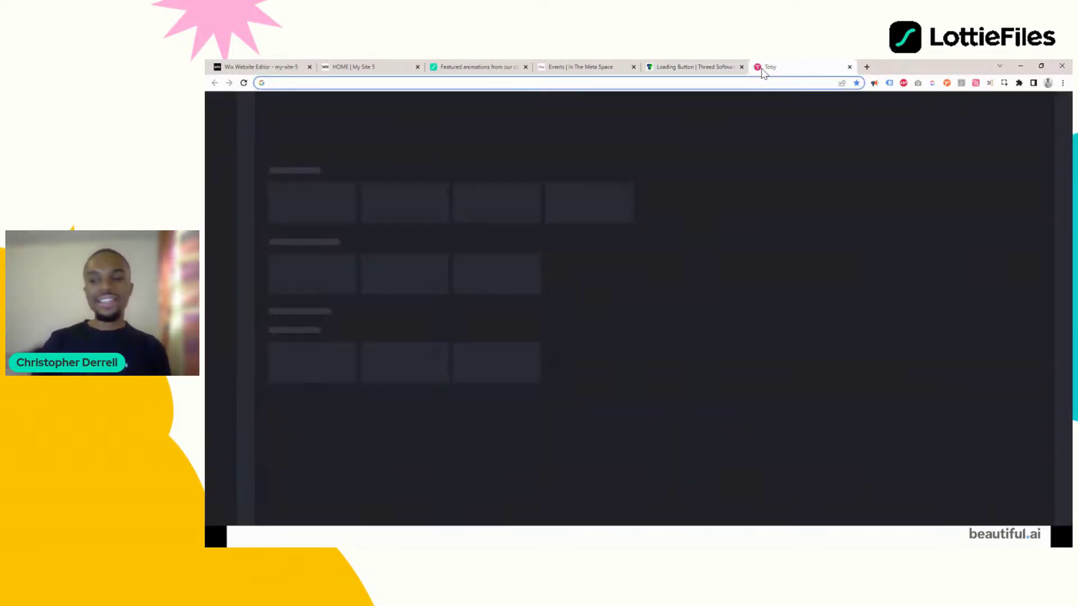
type("lottie-")
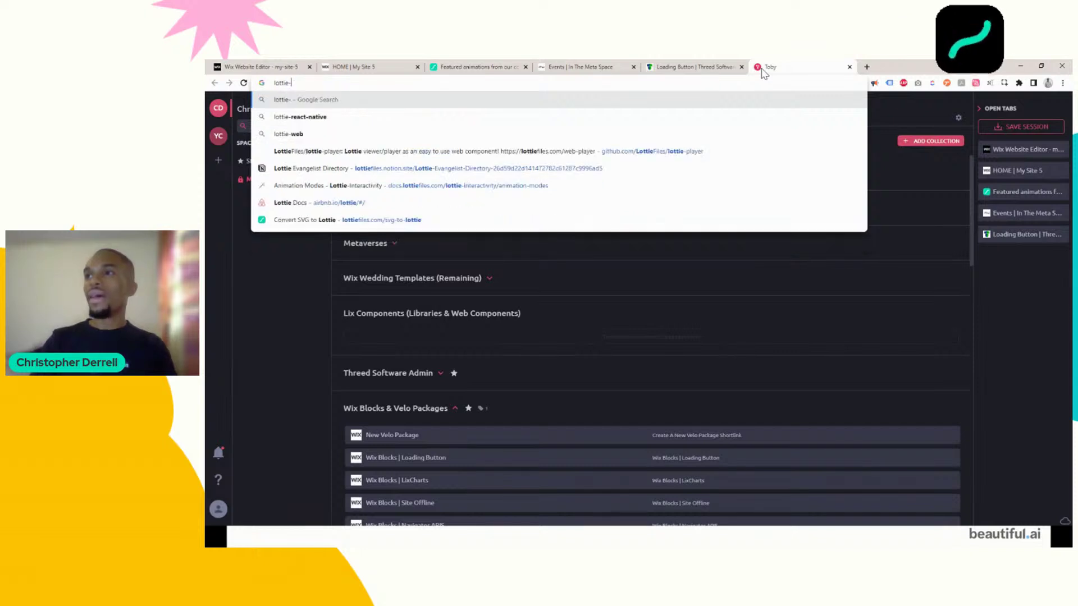
type("int")
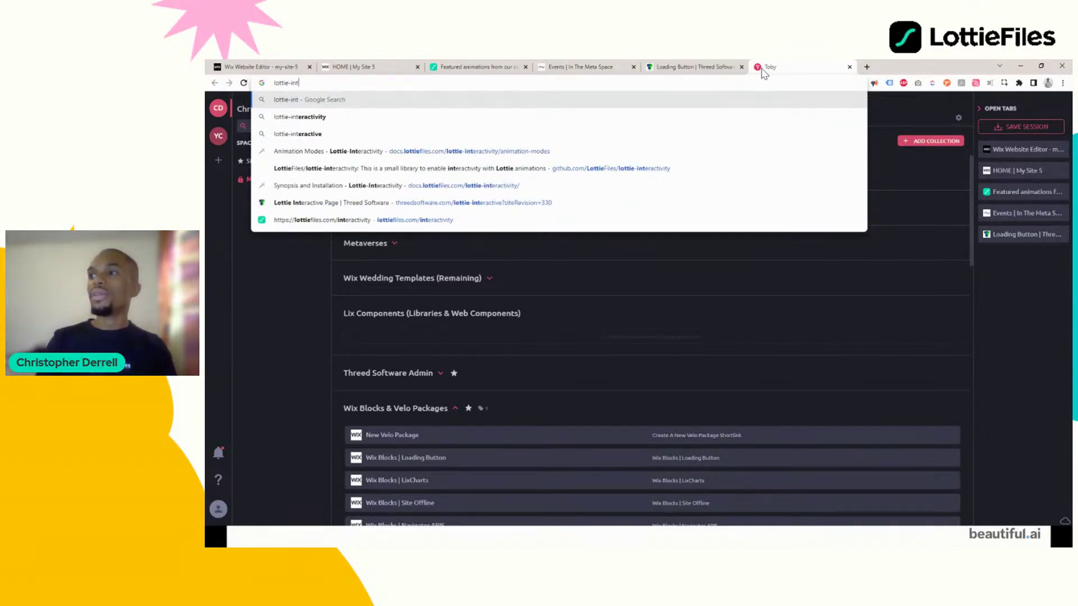
type("er")
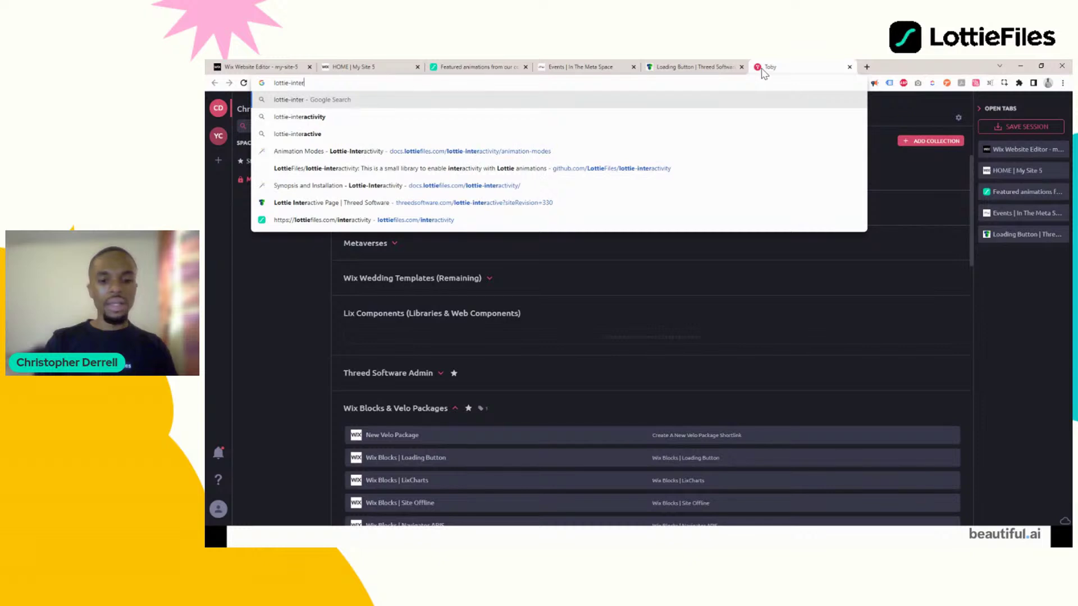
type("active")
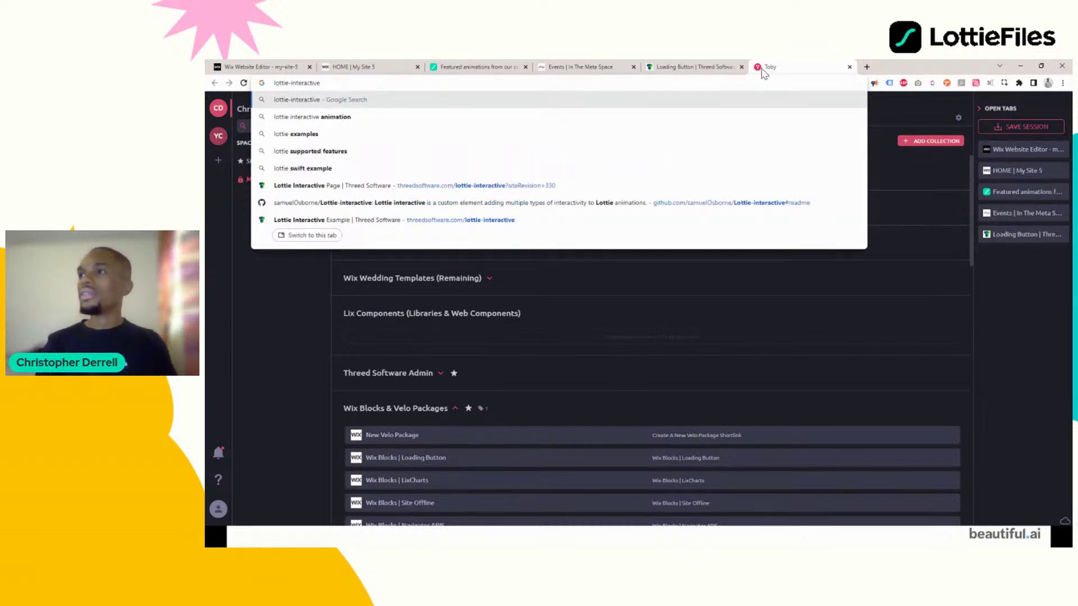
key("Down")
key("Down")
key("Down")
key("Down")
key("Down")
key("Down")
key("Down")
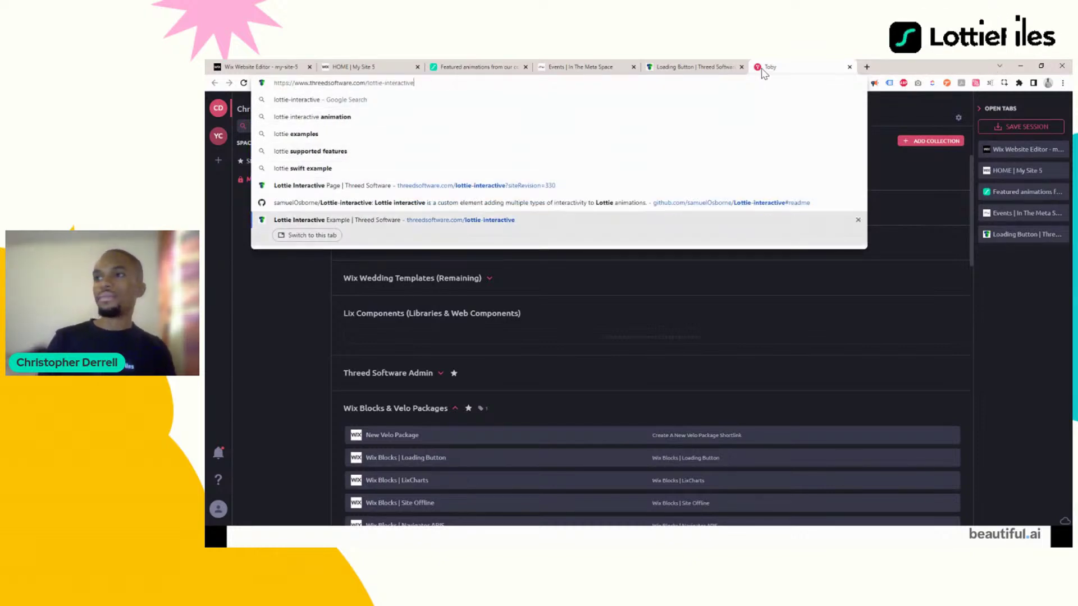
key("Return")
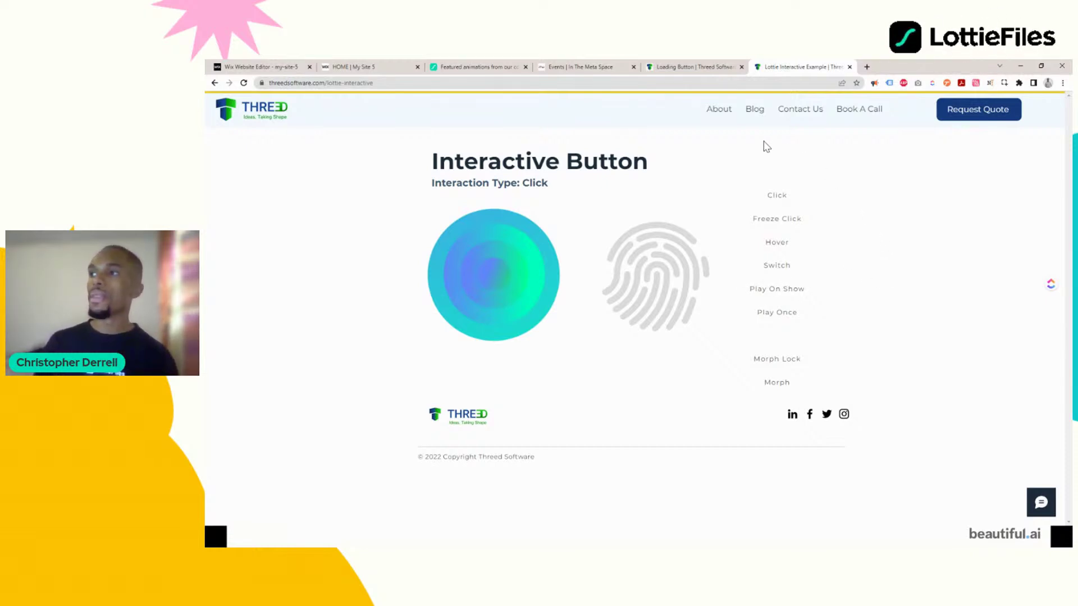
Step: Set the interaction type to Switch and toggle the fingerprint animation forward and back
left_click(784, 272)
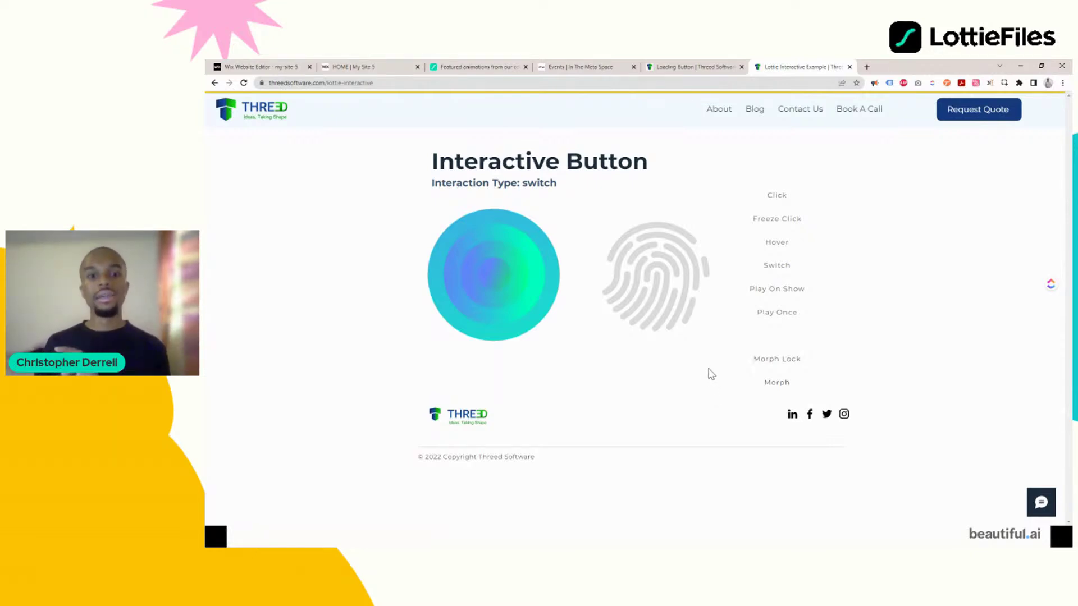
left_click(668, 295)
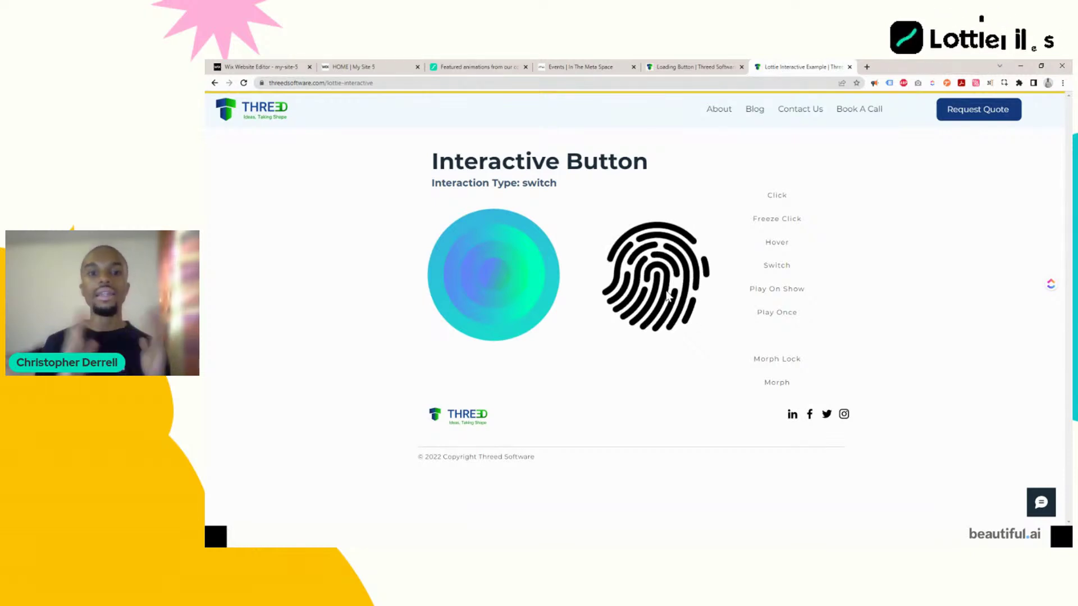
left_click(668, 295)
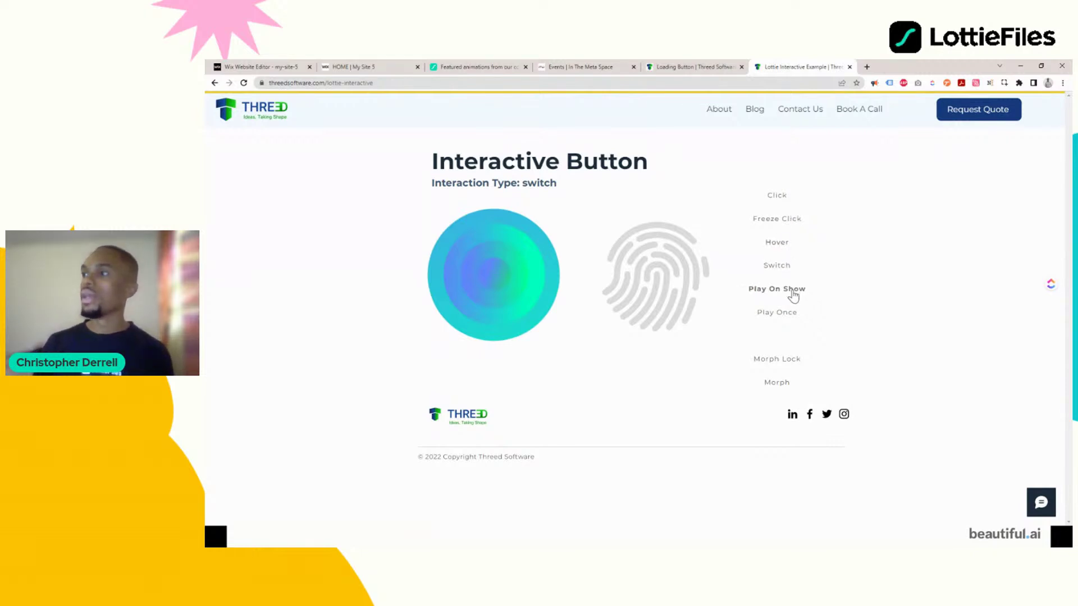
Step: Set the interaction type to Freeze Click and test it on the fingerprint and the blue-green circle animations
left_click(775, 222)
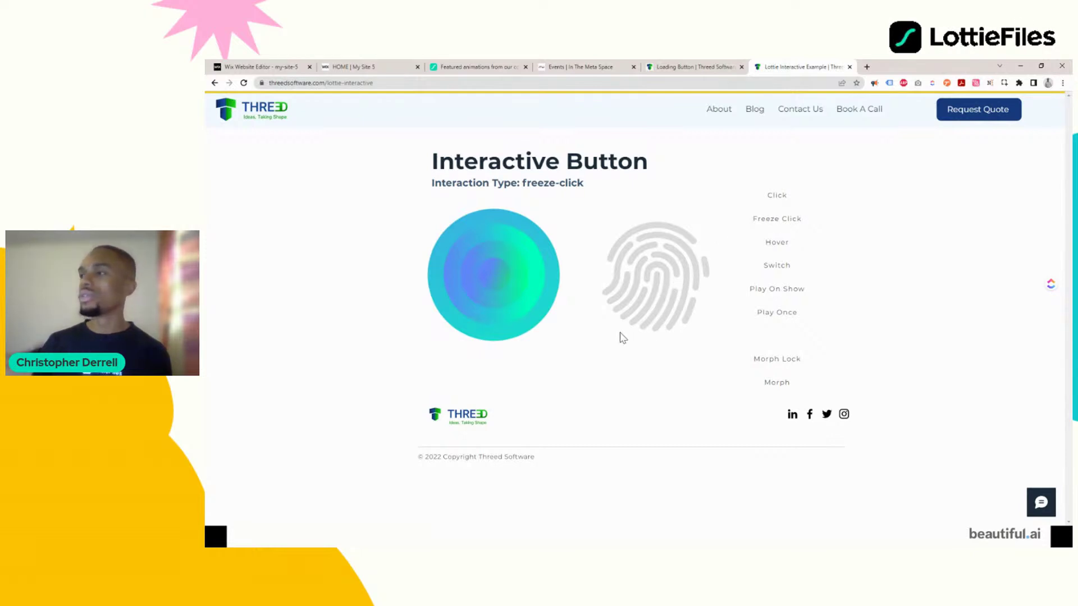
left_click(668, 274)
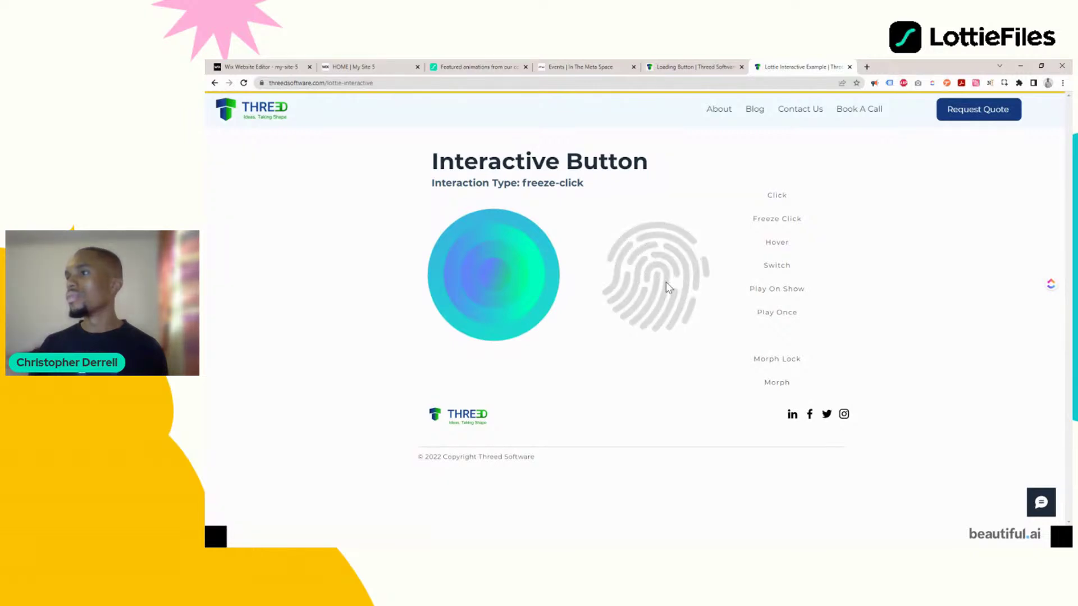
left_click(499, 268)
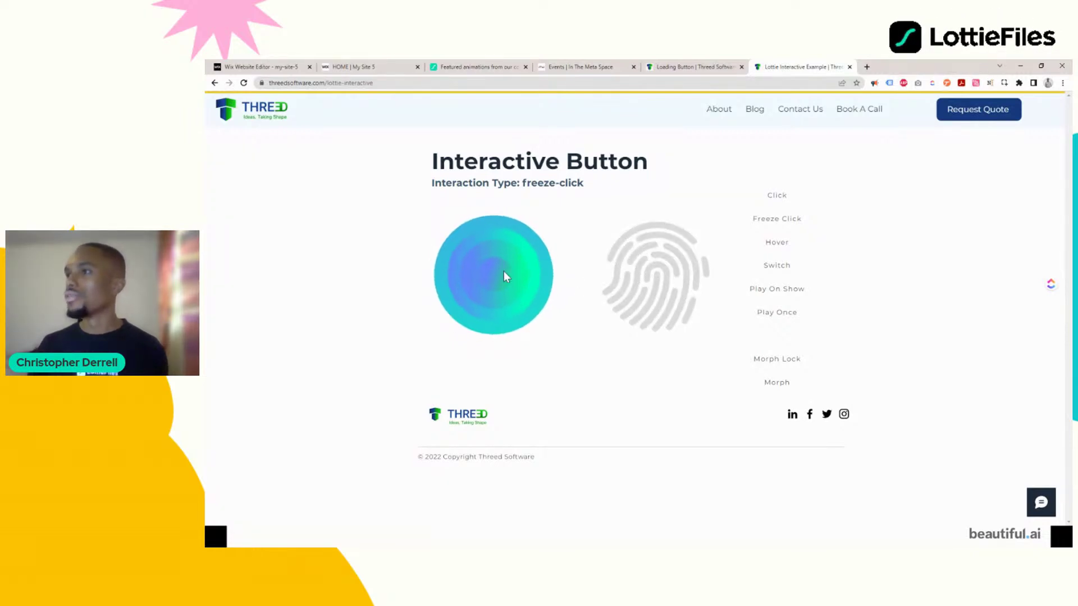
Step: Set the interaction type to Hover for the interactive animations, and switch back to the beautiful.ai presentation
left_click(783, 248)
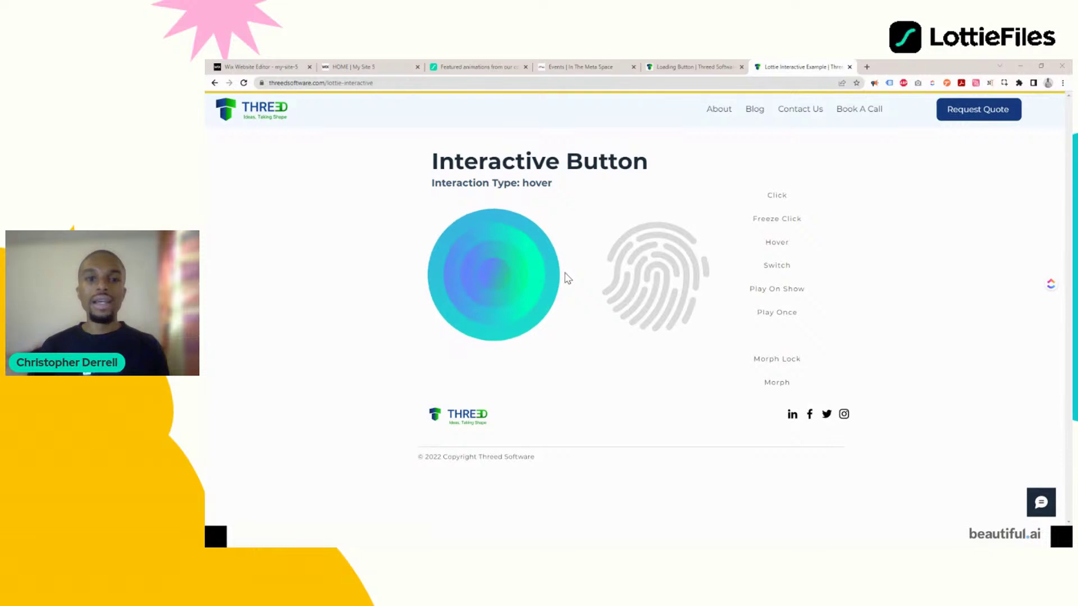
key("alt+Tab")
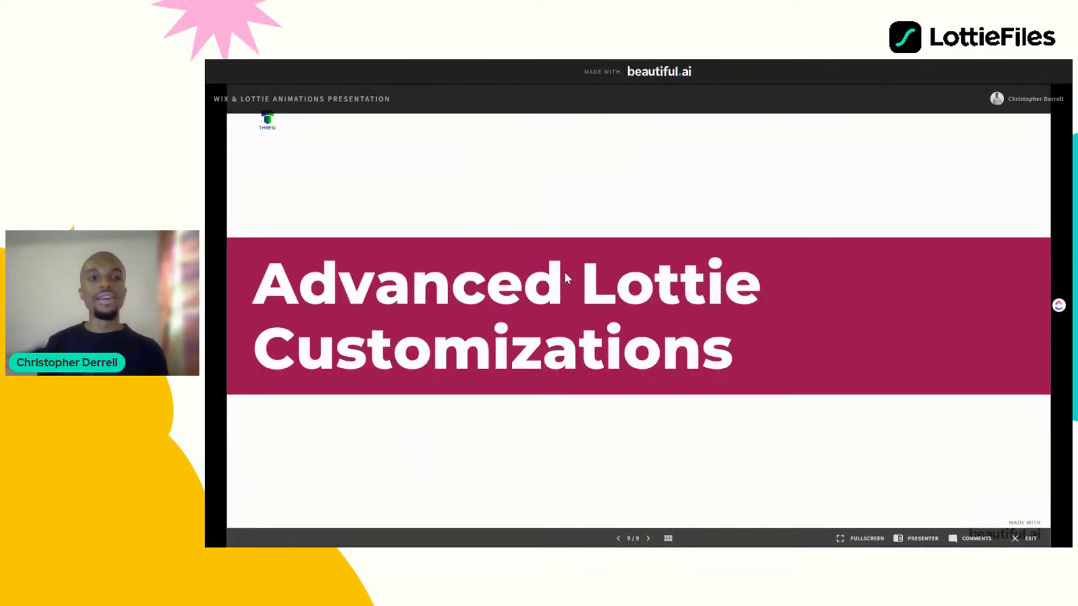